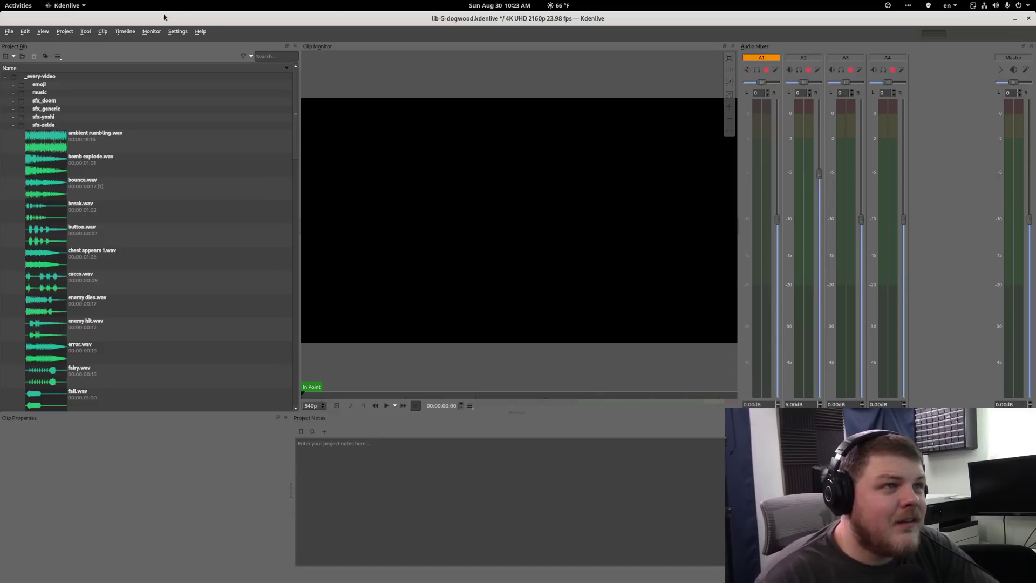
Pick a different interface colour theme from the Settings > Color Theme submenu.
{"action": "left_click", "coordinate": [153, 32]}
{"action": "mouse_move", "coordinate": [178, 31]}
{"action": "mouse_move", "coordinate": [202, 70]}
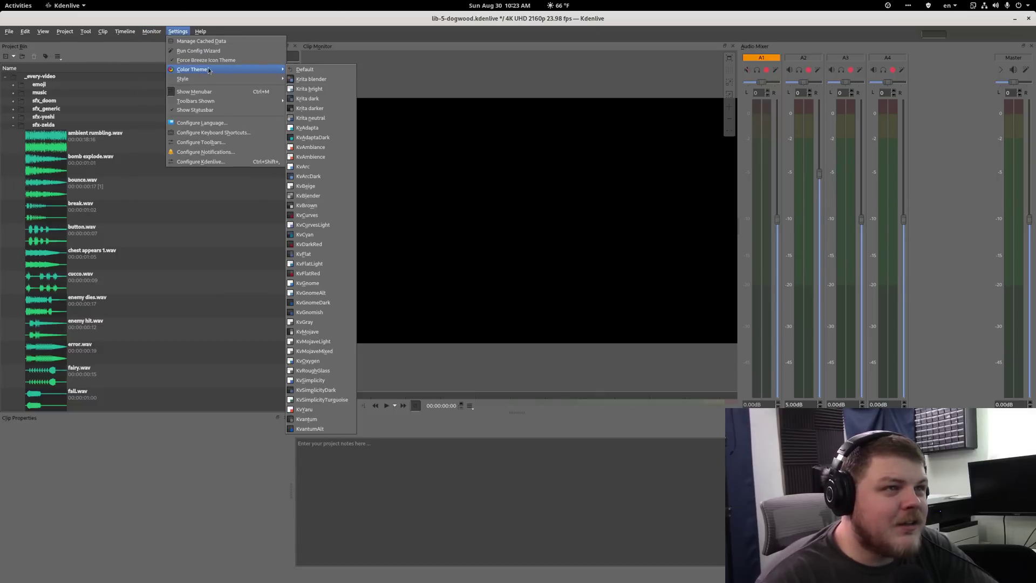
{"action": "left_click", "coordinate": [414, 156]}
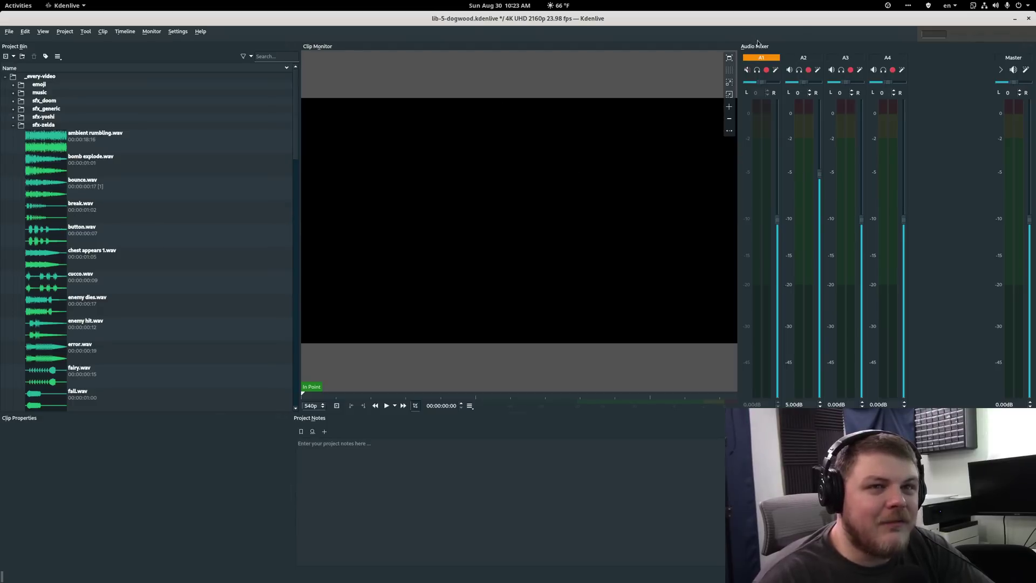
Find P1050143.MP4 in the Project Bin and load it into the Clip Monitor.
{"action": "scroll", "coordinate": [177, 275], "scroll_direction": "down", "scroll_amount": 5}
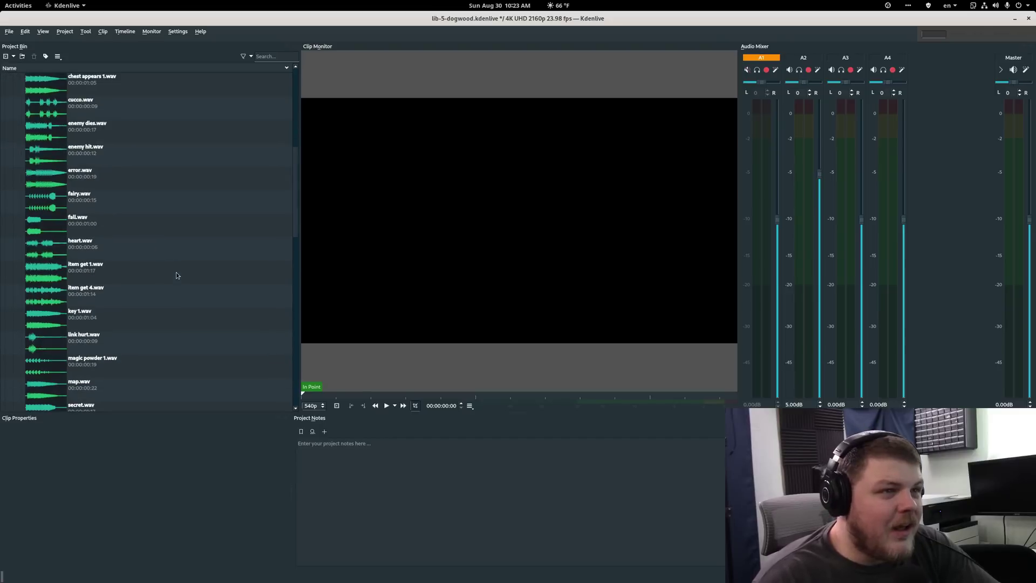
{"action": "scroll", "coordinate": [178, 272], "scroll_direction": "up", "scroll_amount": 5}
{"action": "scroll", "coordinate": [105, 186], "scroll_direction": "down", "scroll_amount": 10}
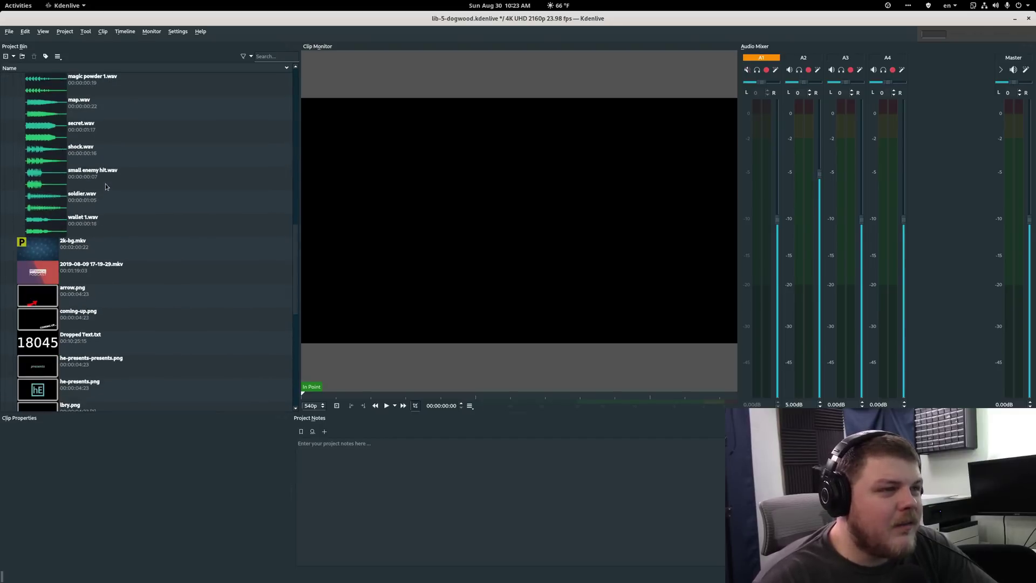
{"action": "scroll", "coordinate": [106, 186], "scroll_direction": "down", "scroll_amount": 6}
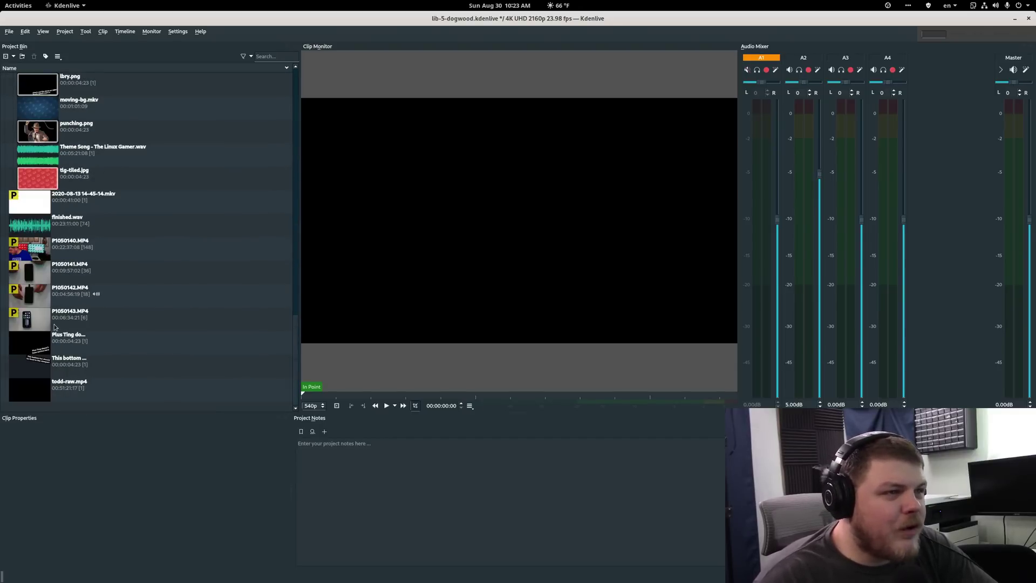
{"action": "left_click", "coordinate": [55, 324]}
{"action": "left_click", "coordinate": [334, 395]}
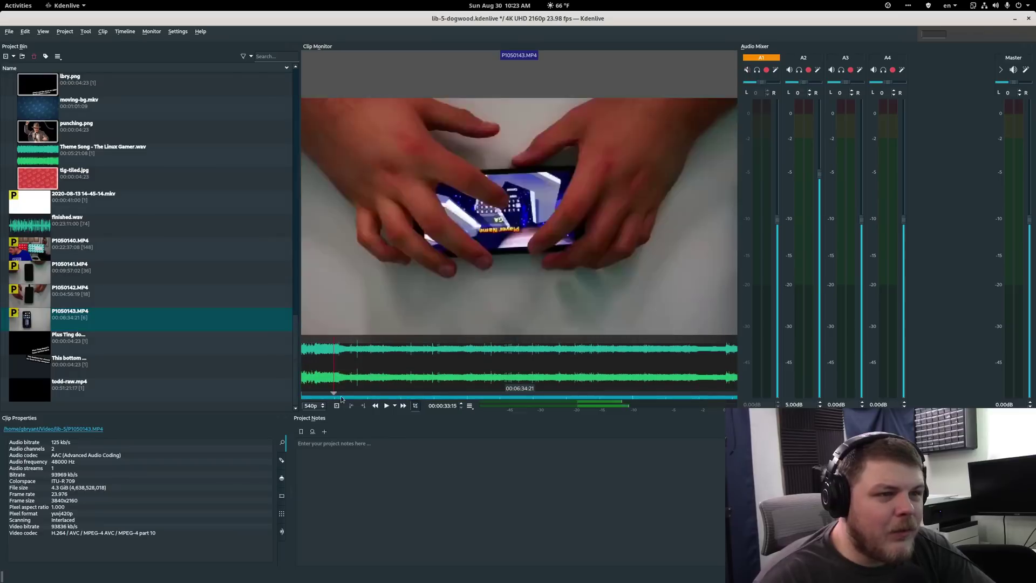
Scrub P1050143.MP4 and mark an in-to-out zone ending around 00:04:32.
{"action": "left_click_drag", "start_coordinate": [341, 399], "coordinate": [427, 396]}
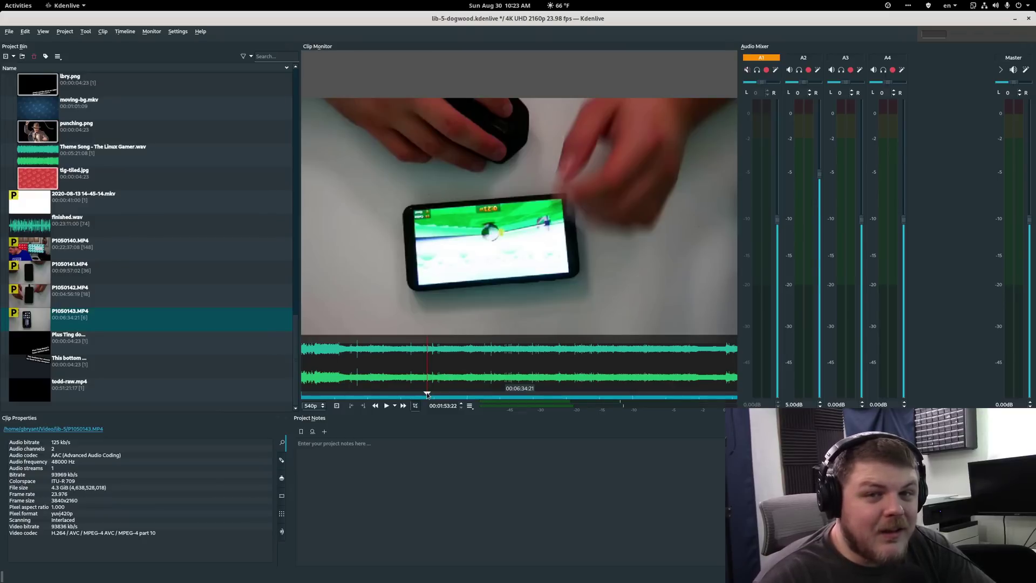
{"action": "left_click_drag", "start_coordinate": [427, 395], "coordinate": [576, 401]}
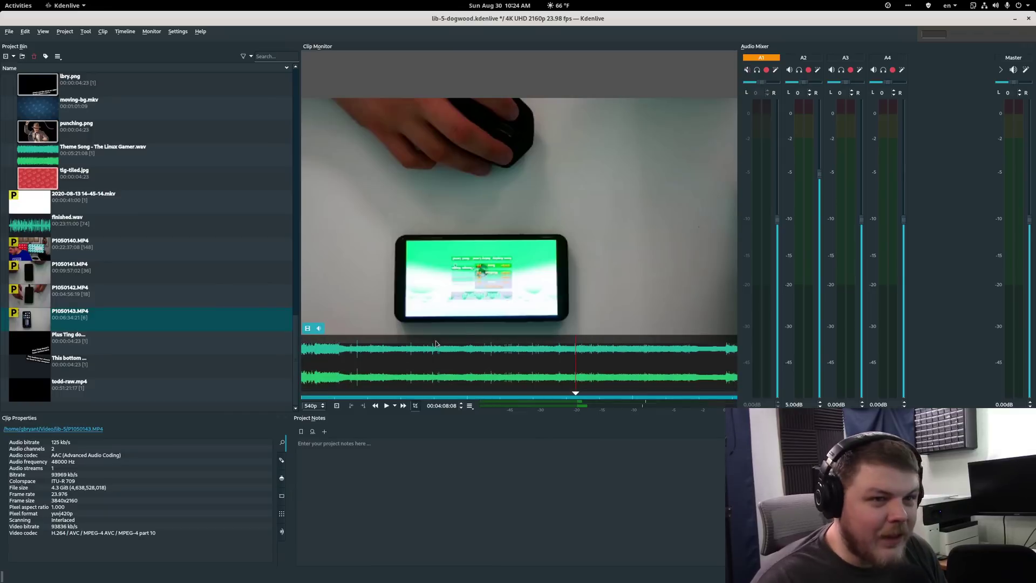
{"action": "key", "text": "i"}
{"action": "left_click", "coordinate": [603, 395]}
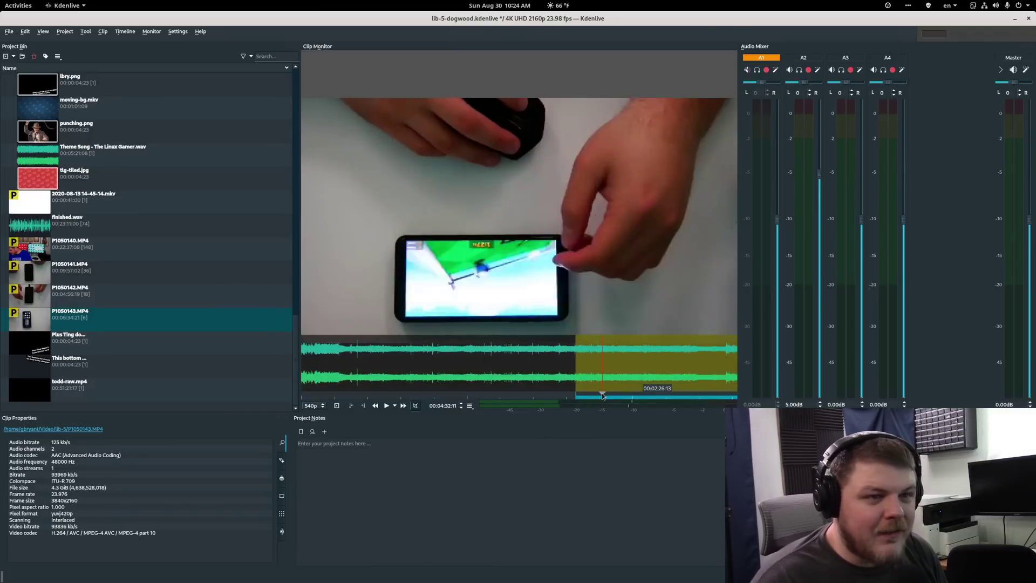
{"action": "key", "text": "o"}
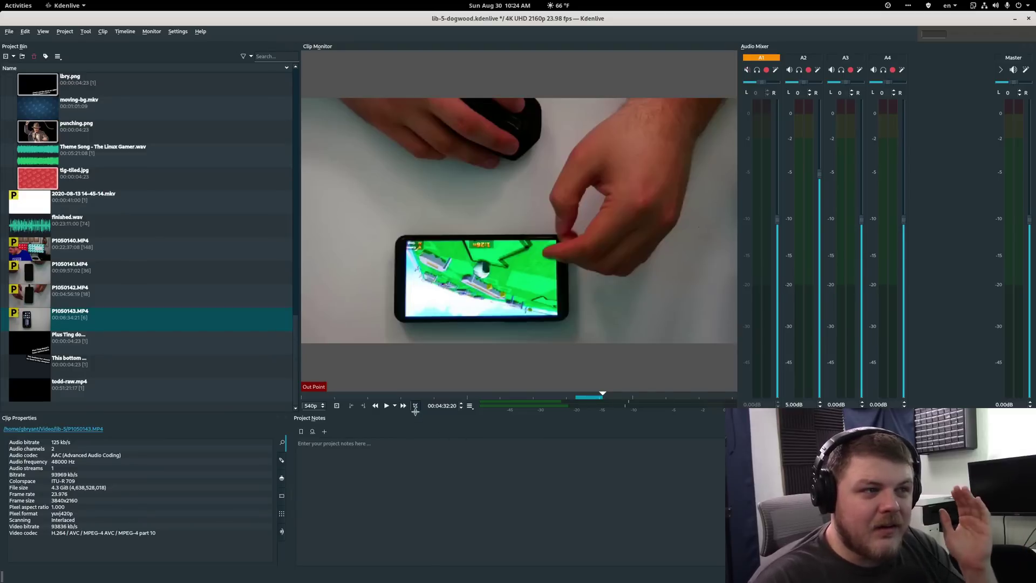
{"action": "mouse_move", "coordinate": [602, 402]}
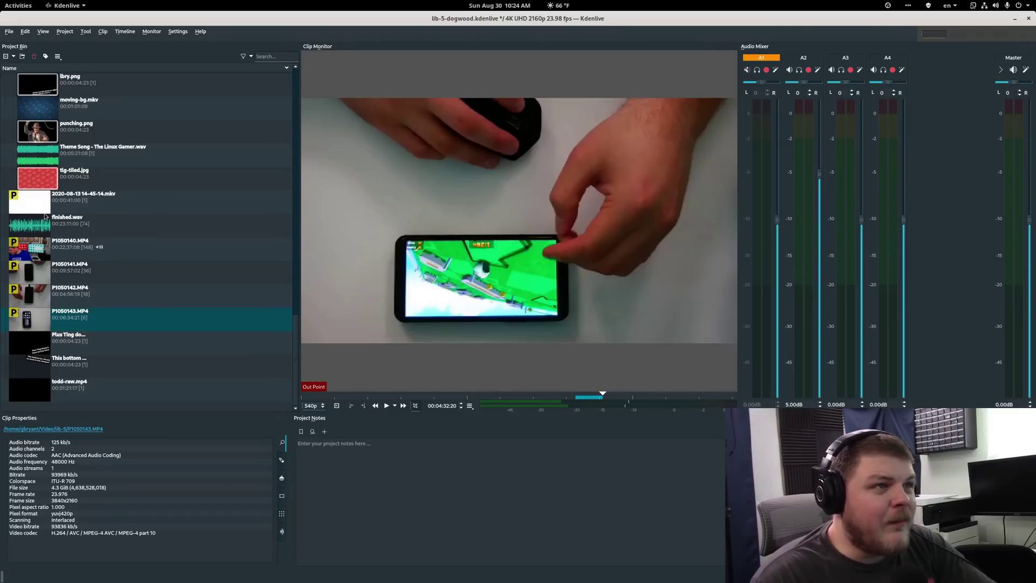
Write 'P1050142 @ 1:24' in the Project Notes.
{"action": "left_click", "coordinate": [91, 274]}
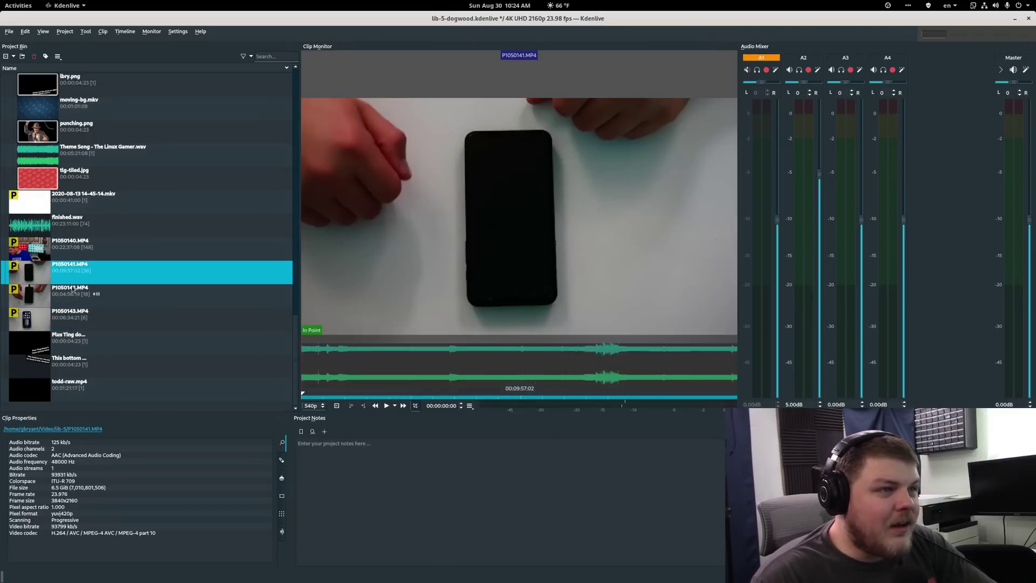
{"action": "left_click", "coordinate": [391, 484]}
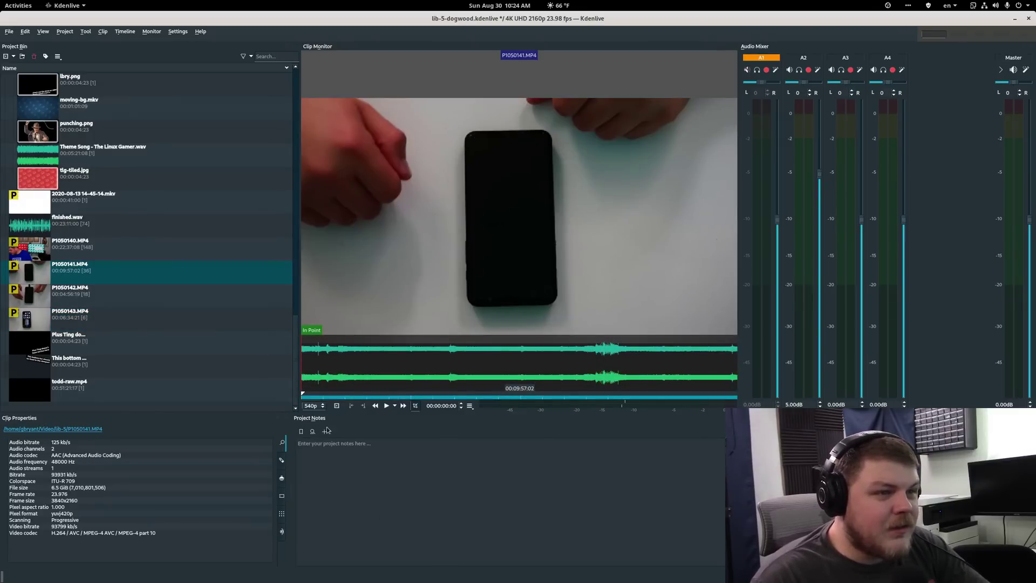
{"action": "key", "text": "p"}
{"action": "left_click", "coordinate": [322, 455]}
{"action": "type", "text": "P1050142 @ 1:24"}
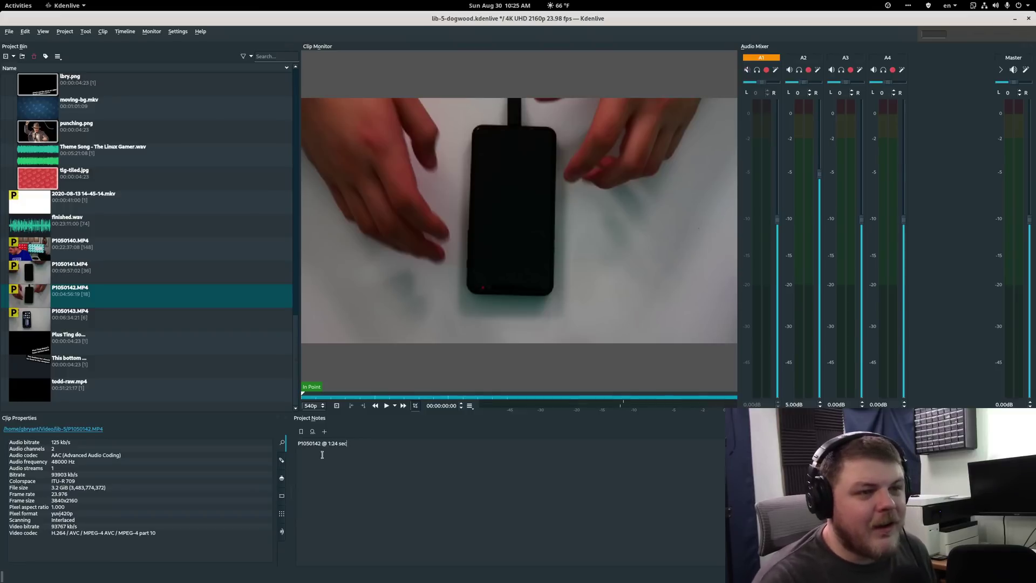
{"action": "key", "text": "BackSpace"}
{"action": "type", "text": "0"}
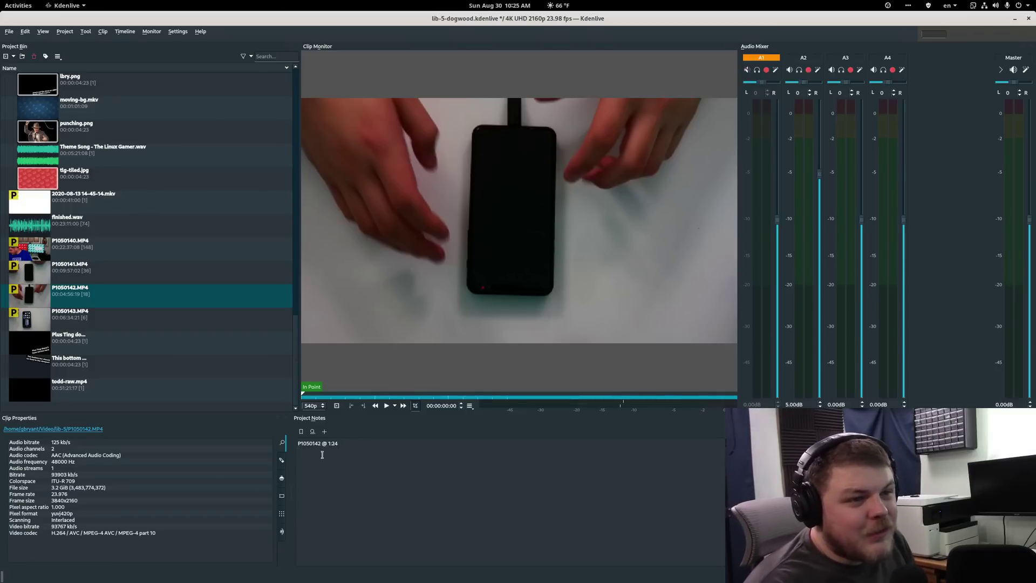
{"action": "key", "text": "BackSpace"}
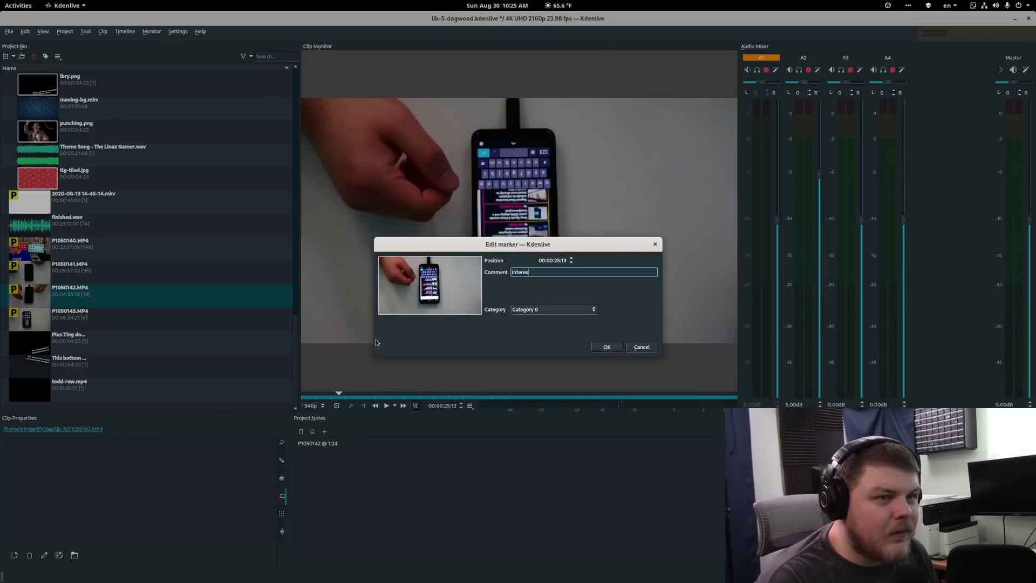
Confirm the 'Interesting momemnt' marker at 00:00:25:13 on P1050142.MP4.
{"action": "type", "text": "nt"}
{"action": "key", "text": "Return"}
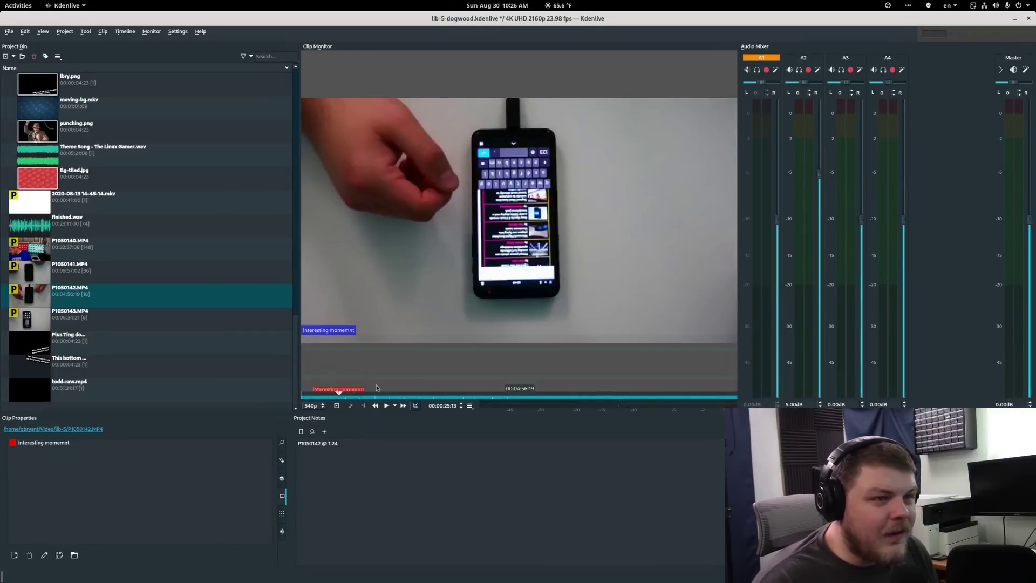
{"action": "left_click", "coordinate": [366, 381]}
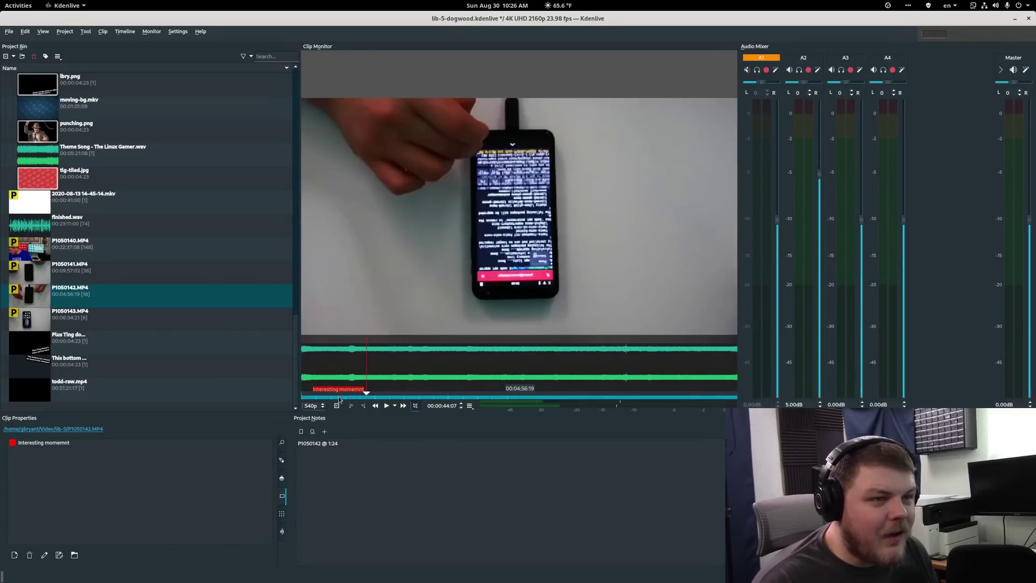
Audition the enemy hit, enemy dies and key 1 .wav sounds from the bin.
{"action": "left_click", "coordinate": [340, 398]}
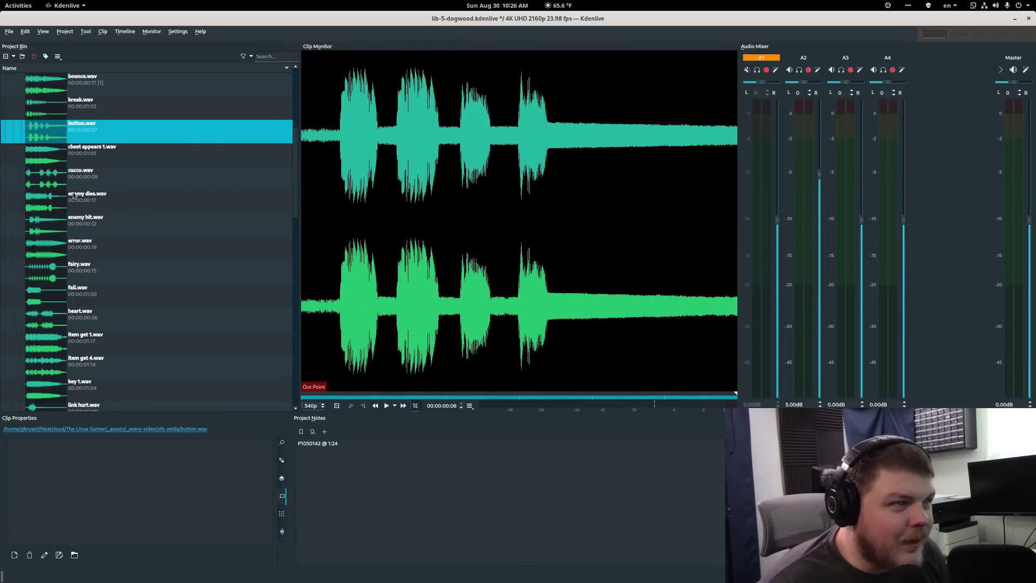
{"action": "left_click", "coordinate": [73, 222]}
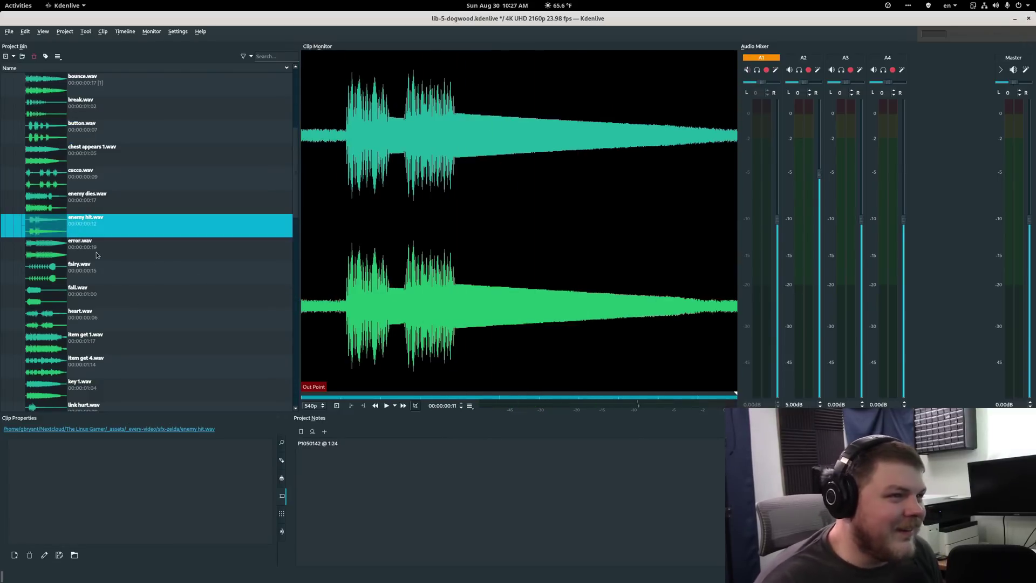
{"action": "left_click", "coordinate": [86, 201]}
{"action": "key", "text": "space"}
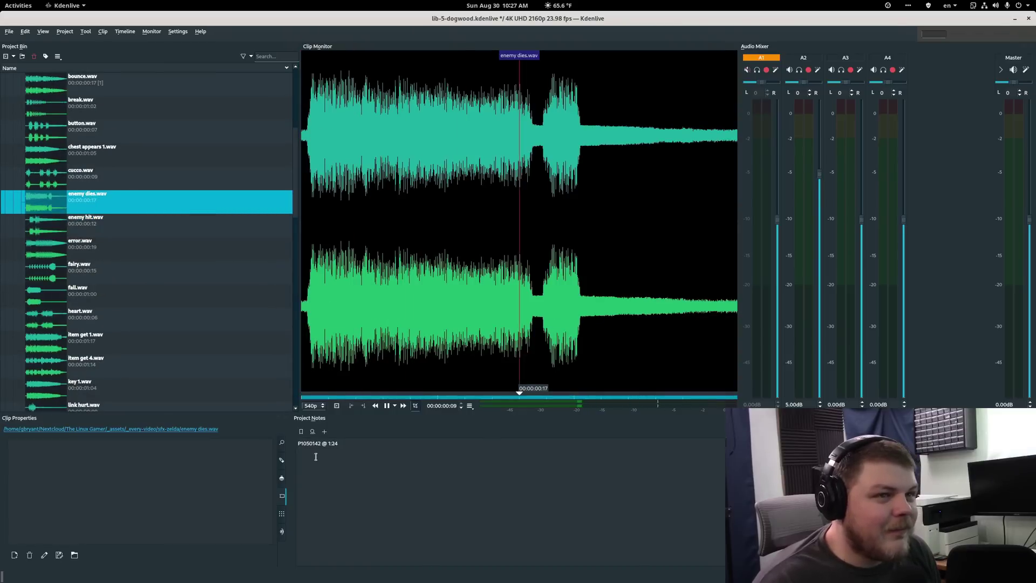
{"action": "left_click", "coordinate": [114, 386]}
{"action": "key", "text": "space"}
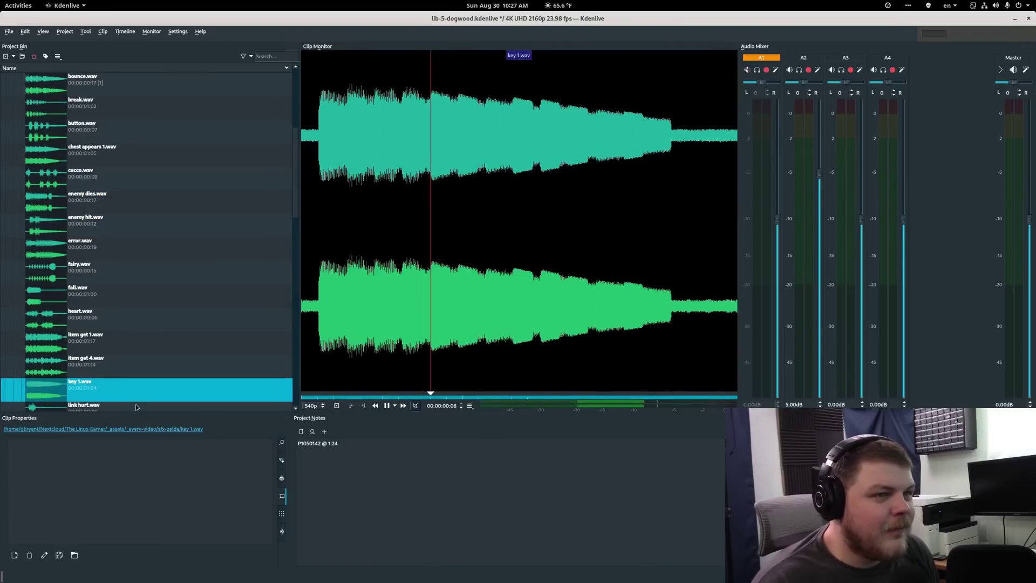
Play the 2k-bg.mkv background clip in the Clip Monitor.
{"action": "scroll", "coordinate": [132, 383], "scroll_direction": "down", "scroll_amount": 10}
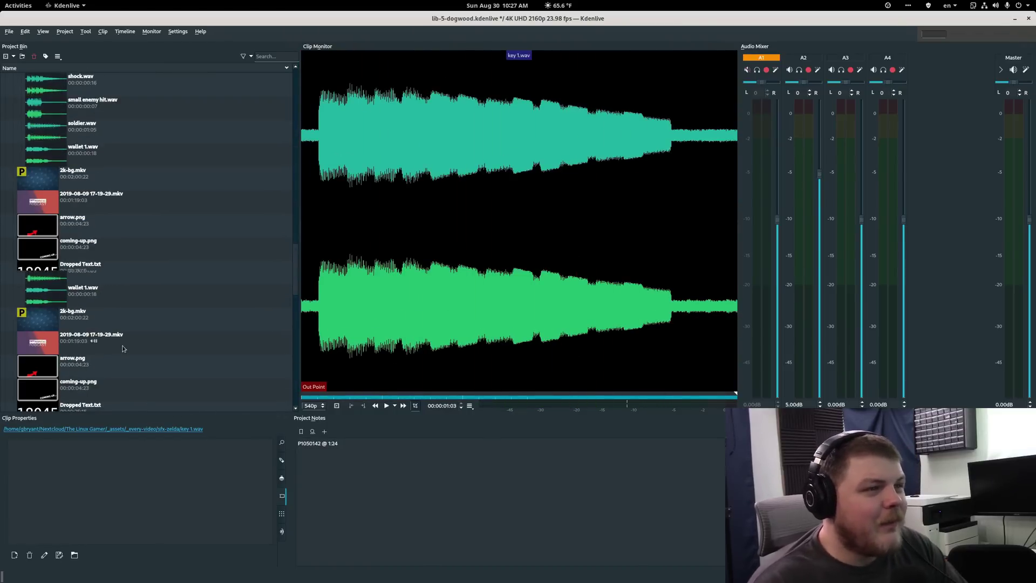
{"action": "left_click", "coordinate": [89, 168]}
{"action": "key", "text": "space"}
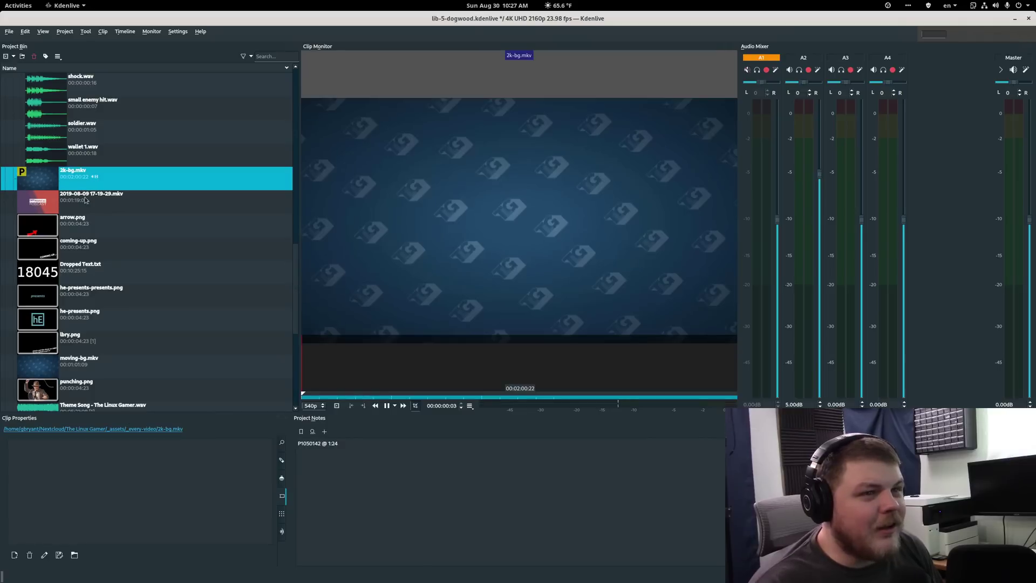
{"action": "scroll", "coordinate": [92, 321], "scroll_direction": "down", "scroll_amount": 4}
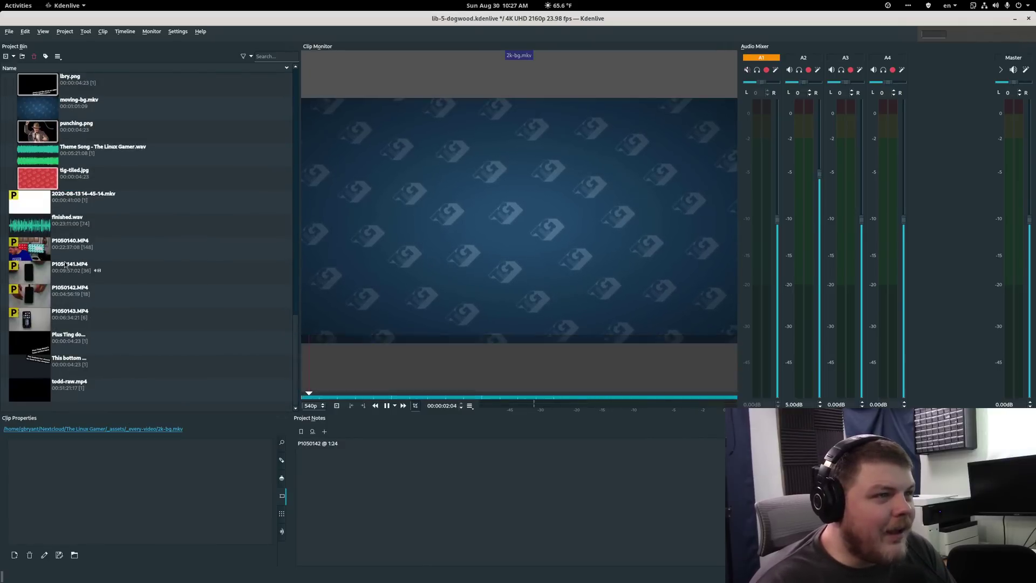
{"action": "left_click", "coordinate": [156, 249]}
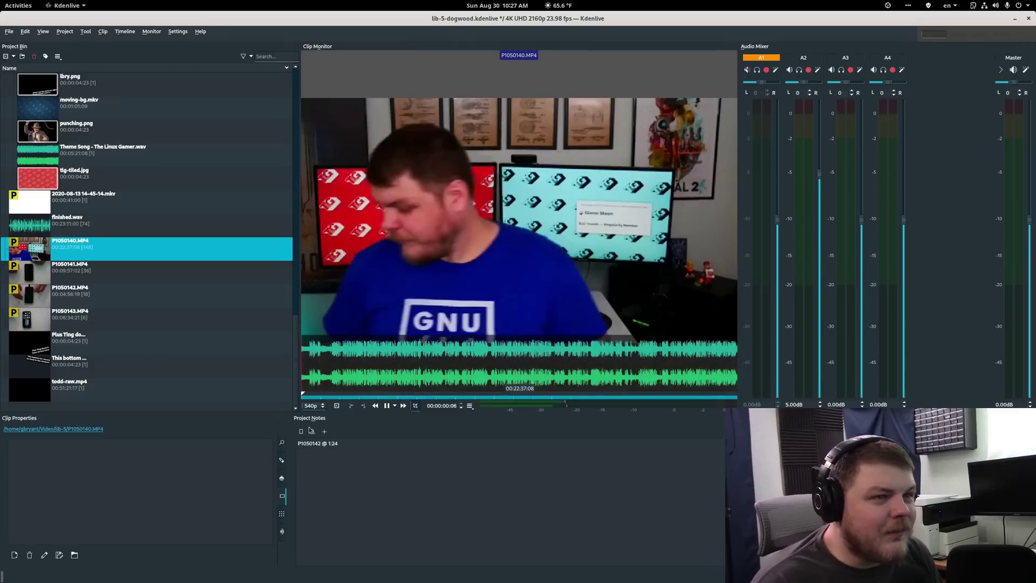
{"action": "left_click", "coordinate": [347, 441]}
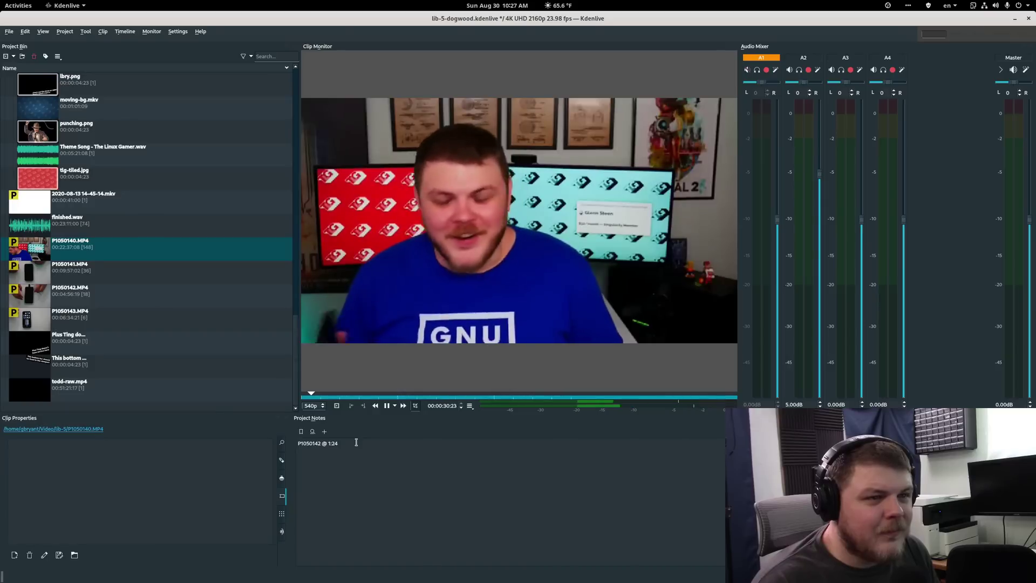
{"action": "key", "text": "space"}
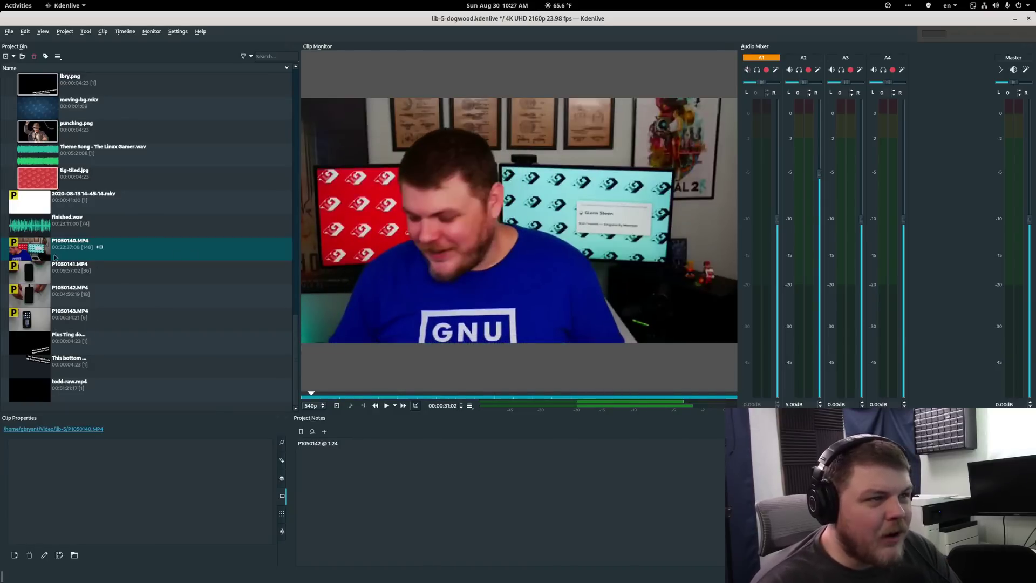
{"action": "right_click", "coordinate": [25, 245]}
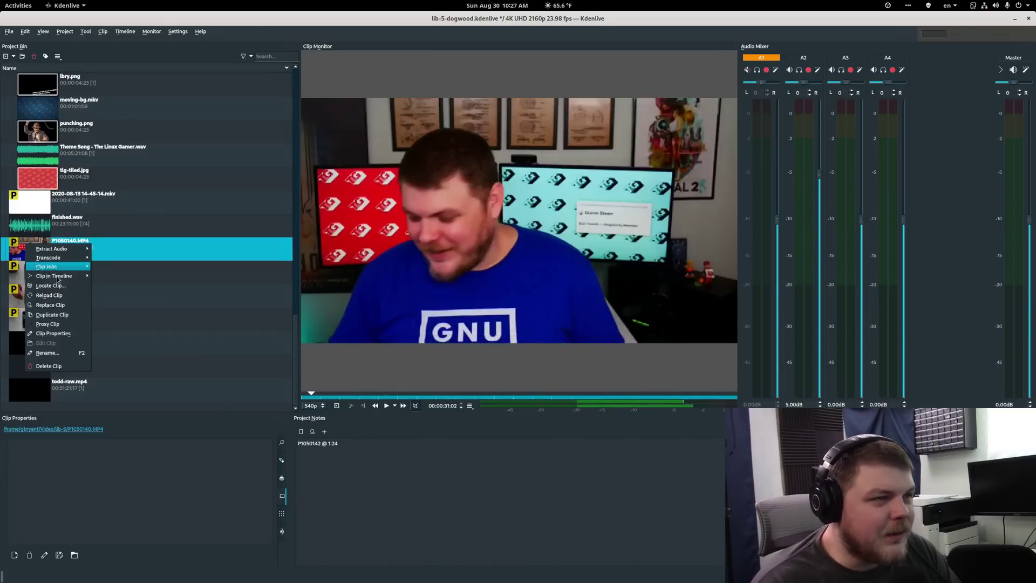
{"action": "left_click", "coordinate": [55, 332]}
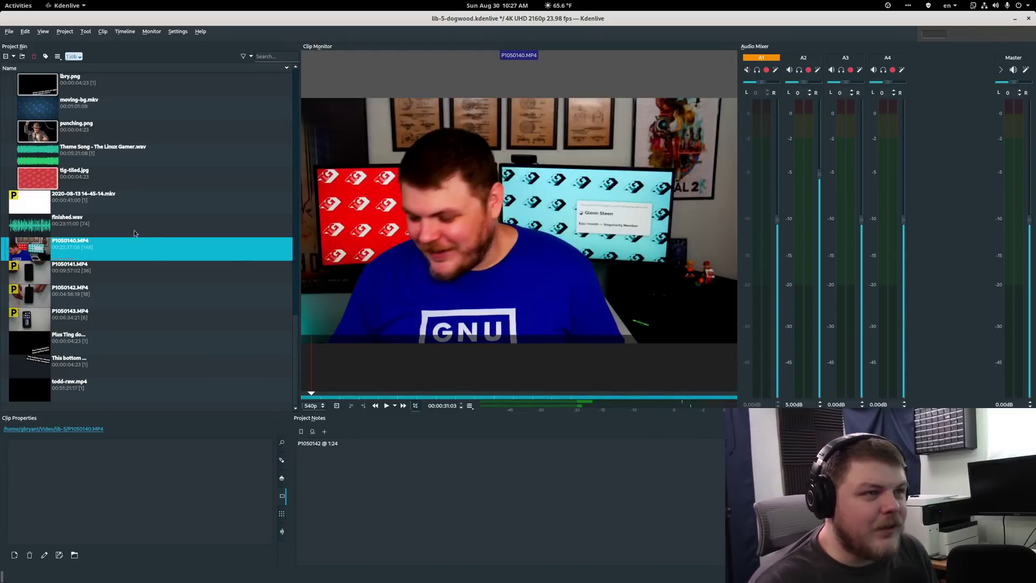
{"action": "left_click", "coordinate": [318, 405]}
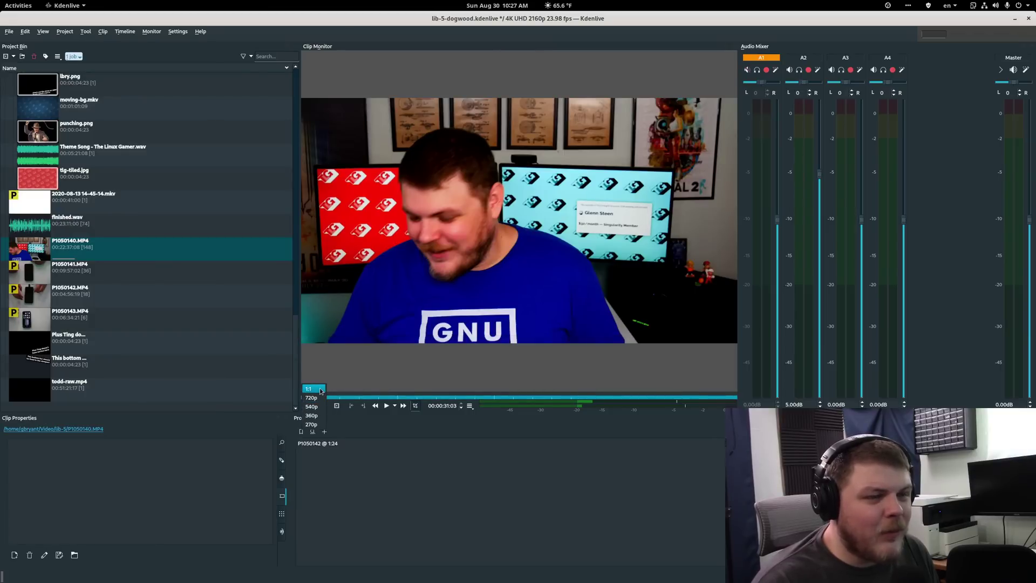
{"action": "left_click", "coordinate": [352, 423]}
{"action": "left_click", "coordinate": [312, 406]}
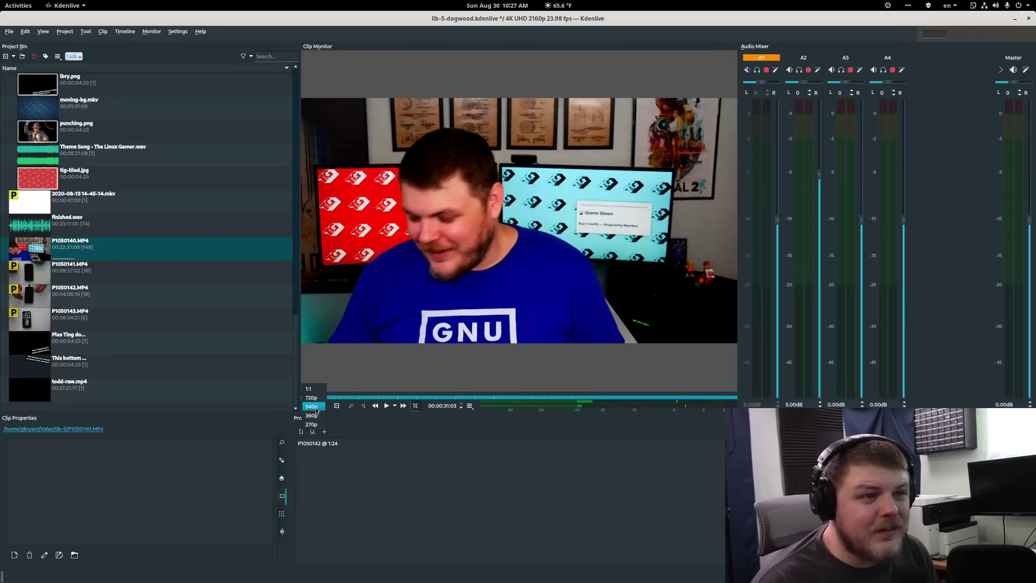
{"action": "left_click", "coordinate": [317, 411]}
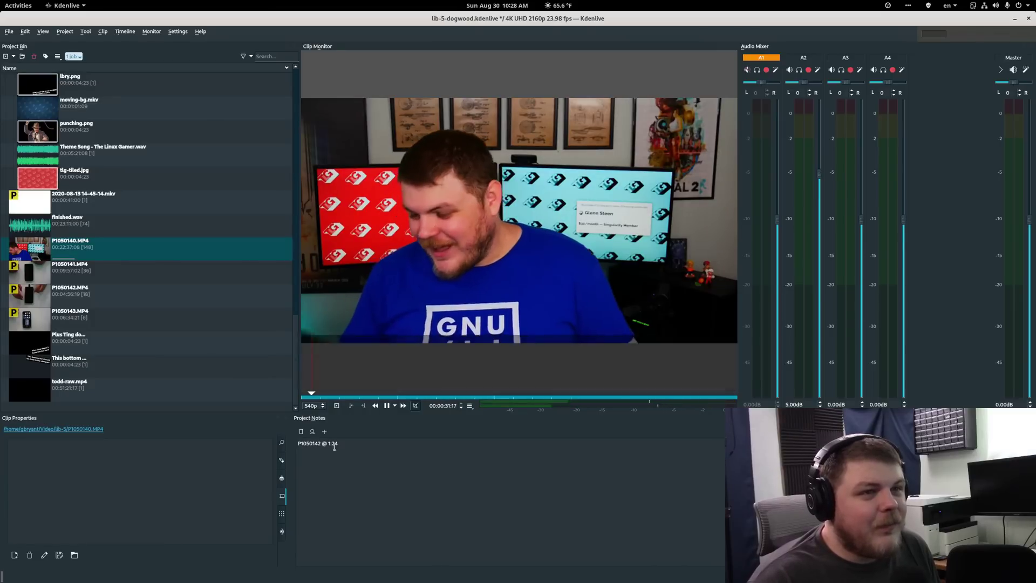
{"action": "left_click", "coordinate": [321, 406]}
{"action": "left_click", "coordinate": [308, 387]}
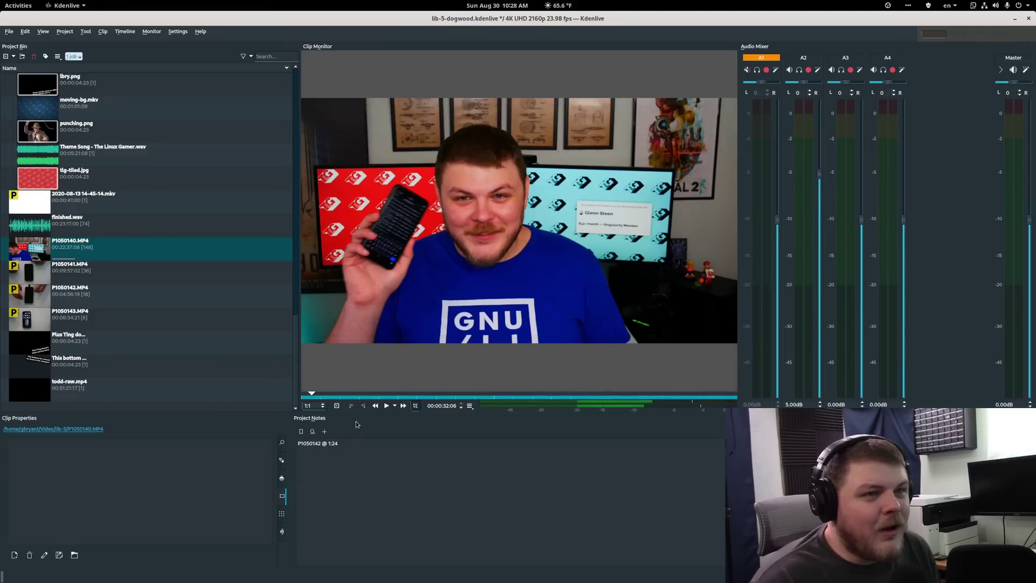
{"action": "key", "text": "space"}
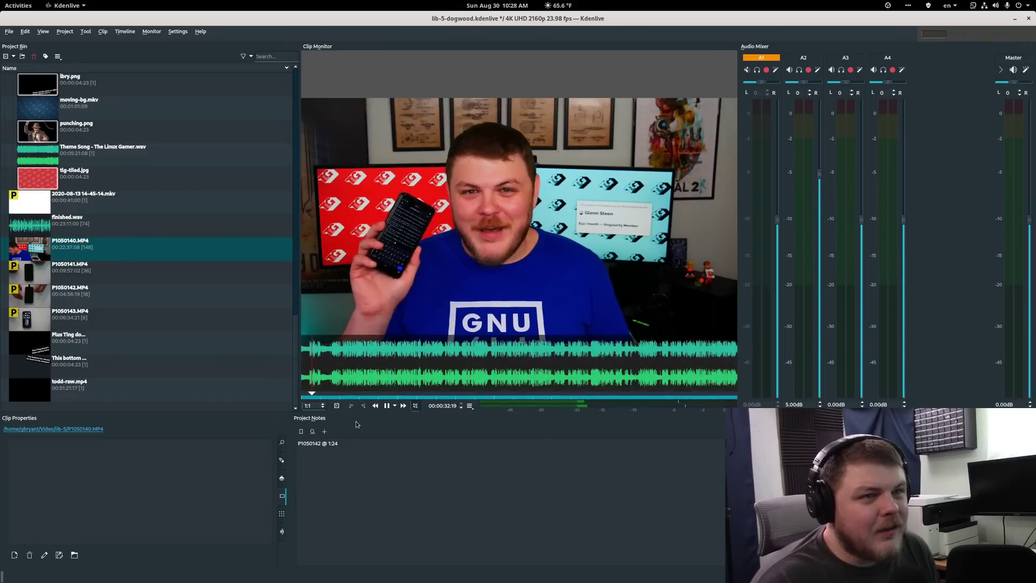
{"action": "left_click", "coordinate": [318, 406]}
{"action": "left_click", "coordinate": [311, 424]}
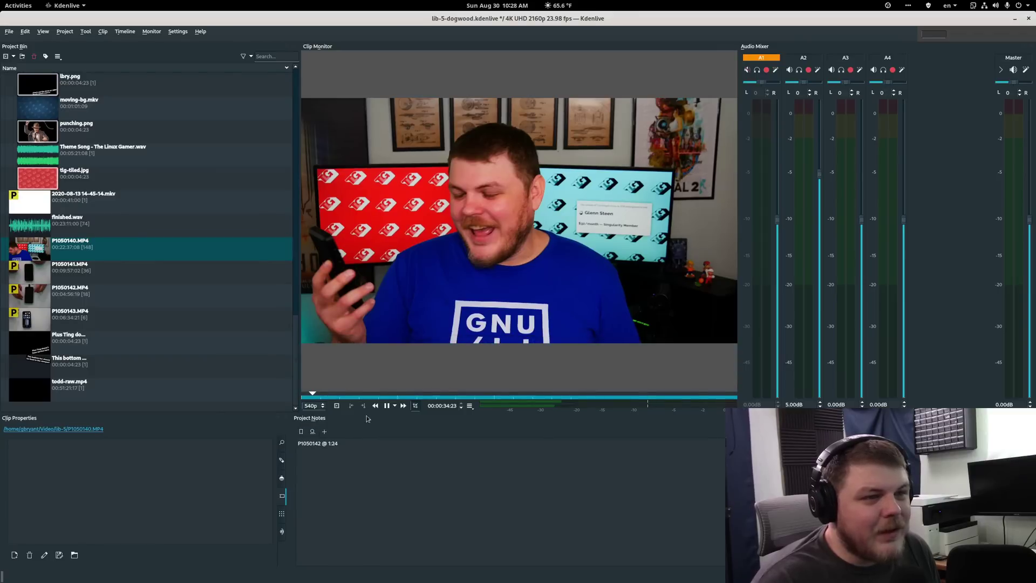
{"action": "key", "text": "space"}
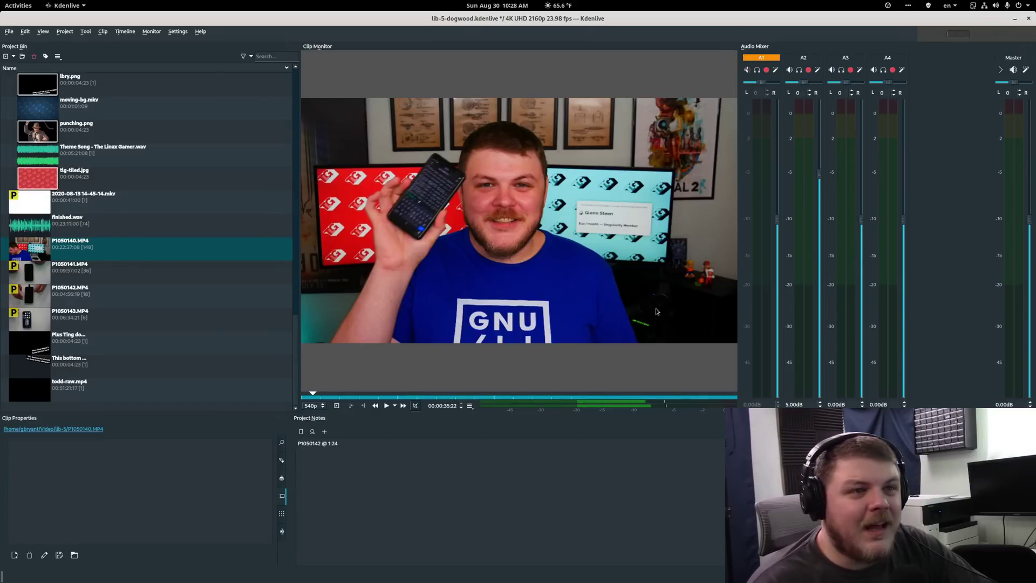
Switch to the Editing layout (Alt+2) and browse its Effect Stack, Library and Project Notes tabs.
{"action": "key", "text": "alt+2"}
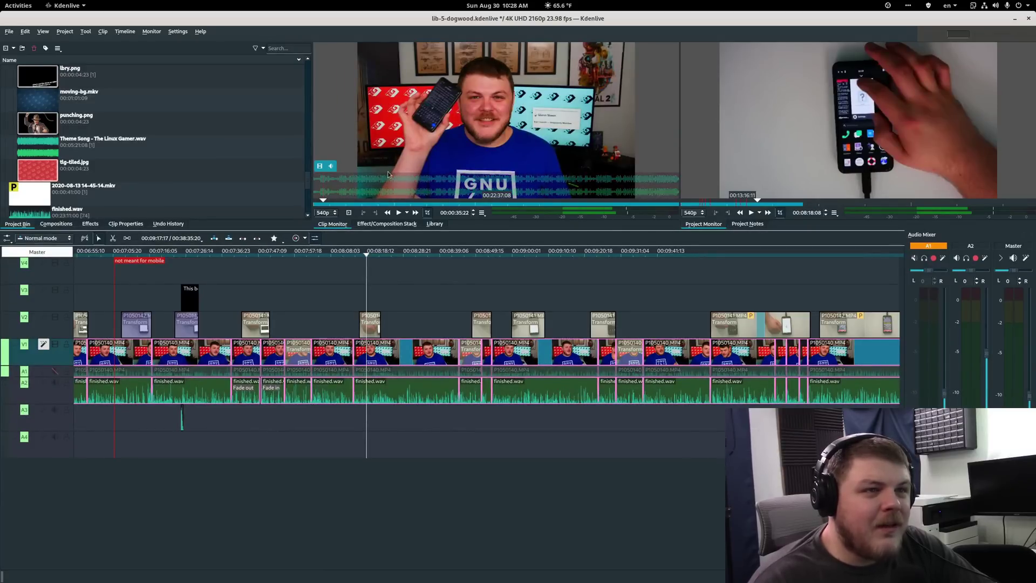
{"action": "left_click", "coordinate": [402, 225]}
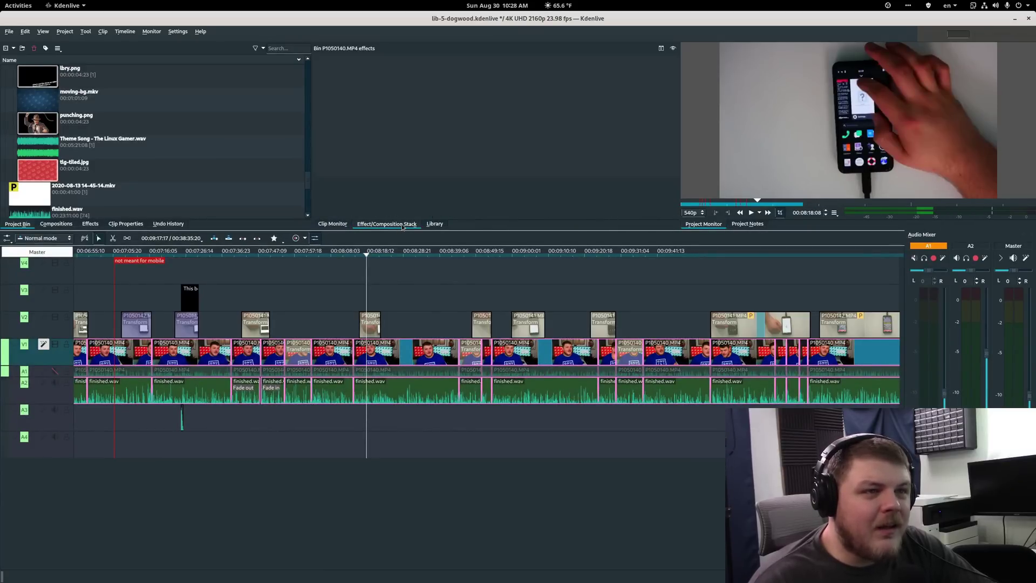
{"action": "left_click", "coordinate": [435, 226]}
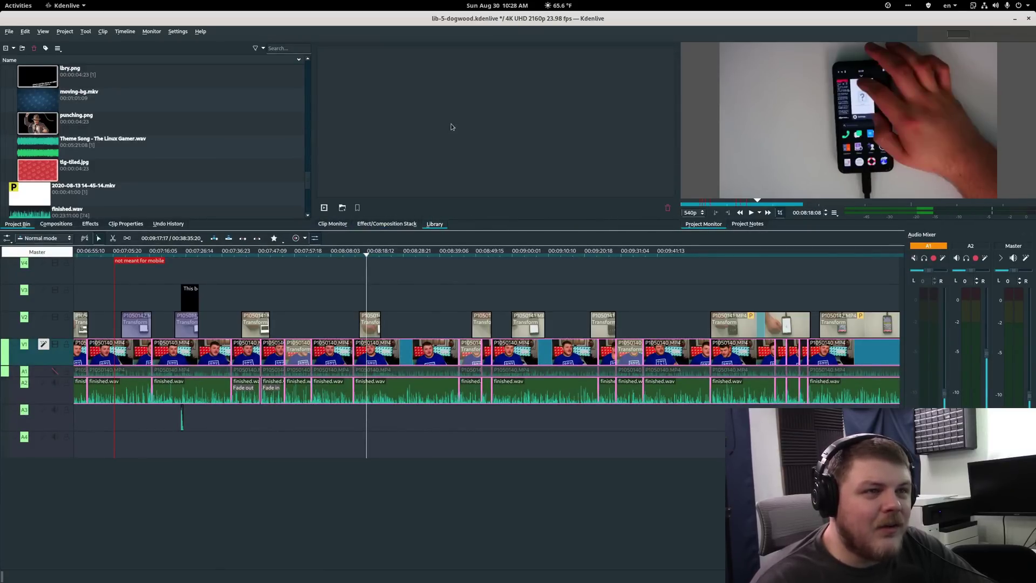
{"action": "left_click", "coordinate": [744, 226]}
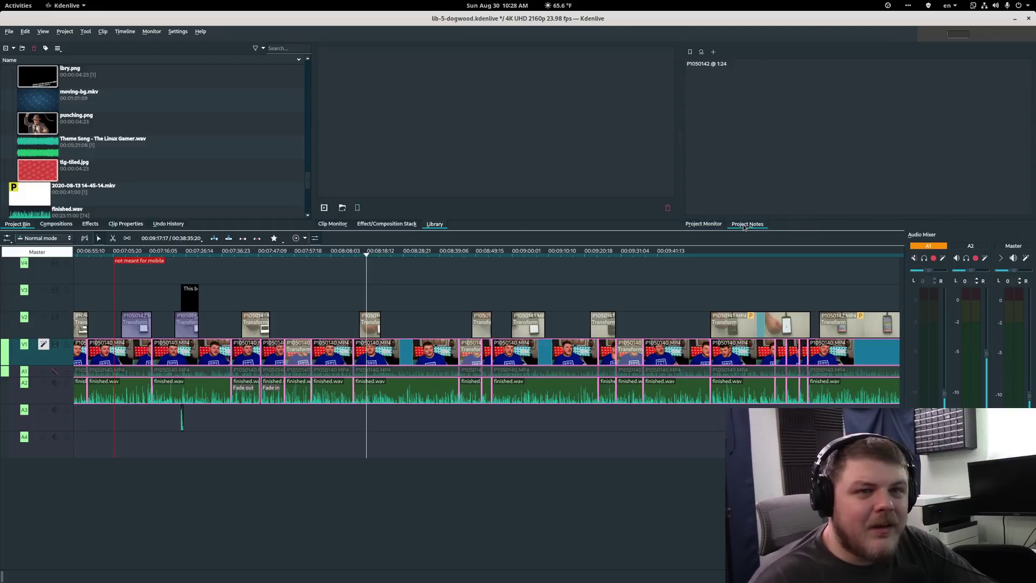
{"action": "left_click", "coordinate": [695, 226]}
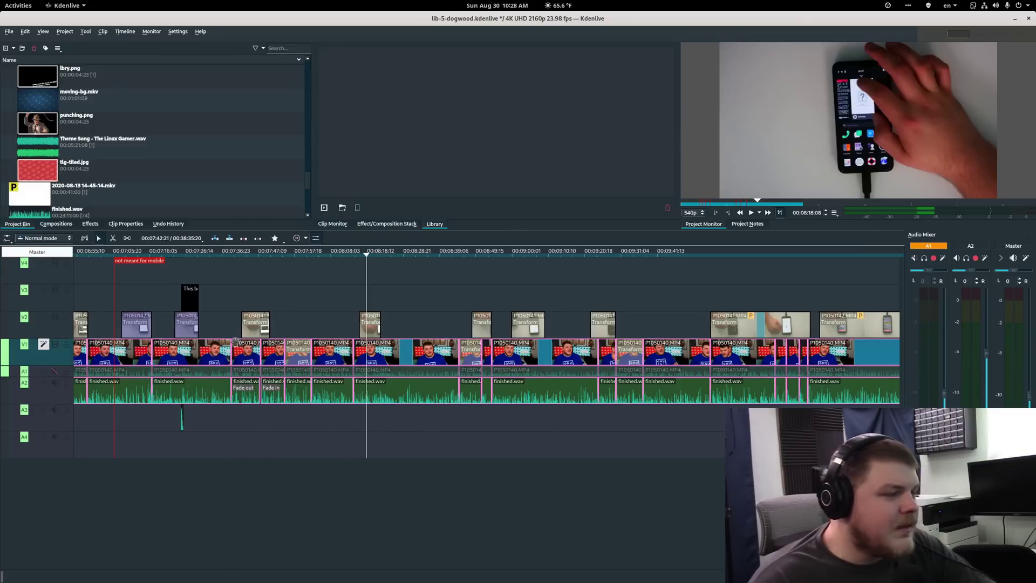
Play the timeline from about 00:08:06 and enlarge the bin and monitor panels.
{"action": "left_click", "coordinate": [845, 110]}
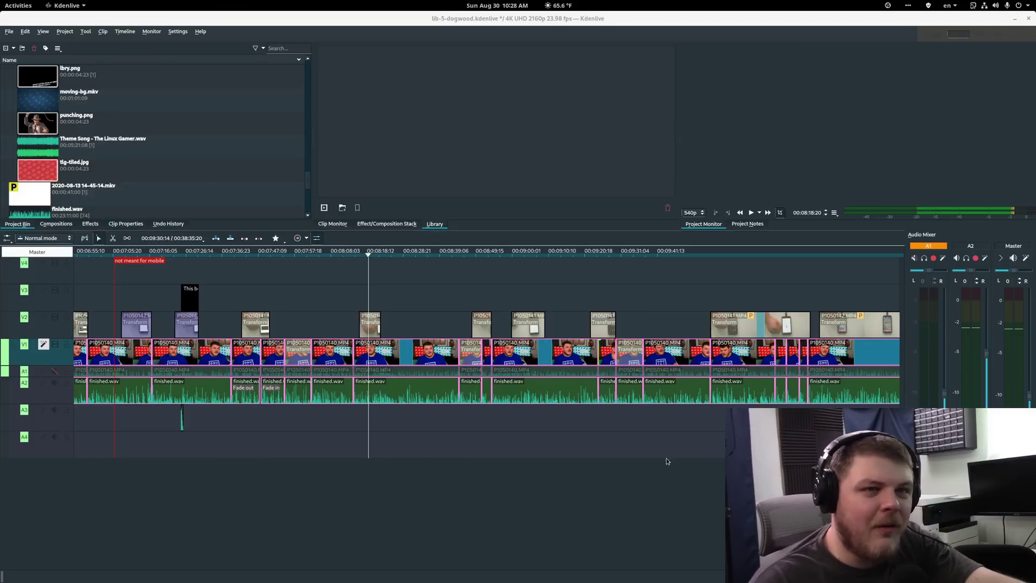
{"action": "scroll", "coordinate": [507, 292], "scroll_direction": "left", "scroll_amount": 5}
{"action": "left_click", "coordinate": [508, 291]}
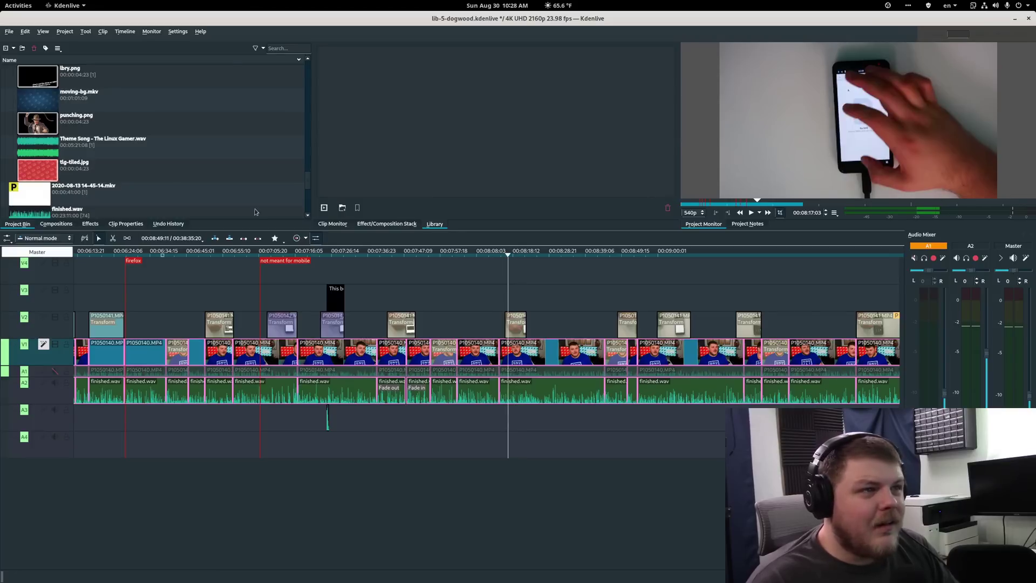
{"action": "scroll", "coordinate": [102, 172], "scroll_direction": "down", "scroll_amount": 5}
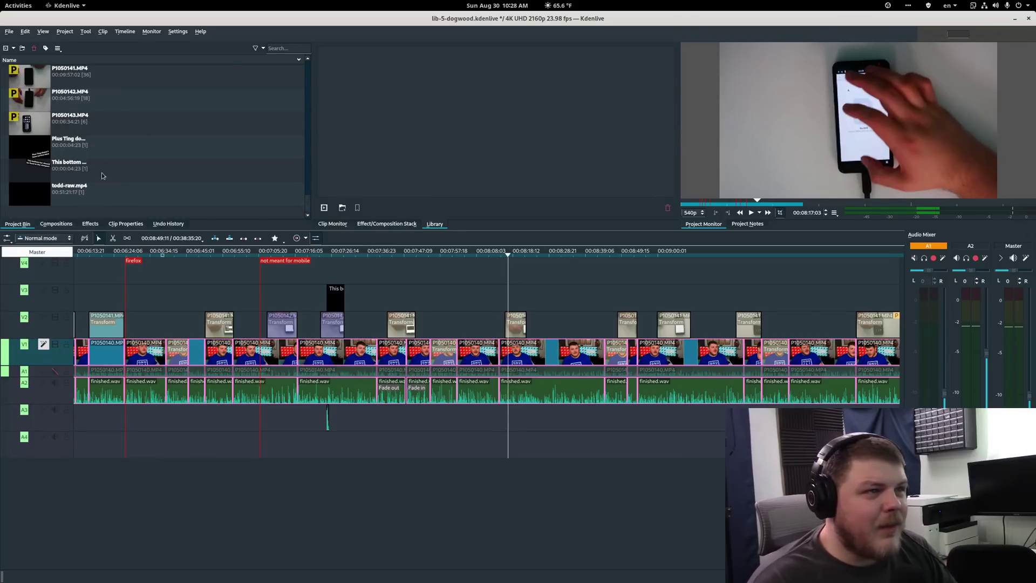
{"action": "left_click", "coordinate": [473, 289]}
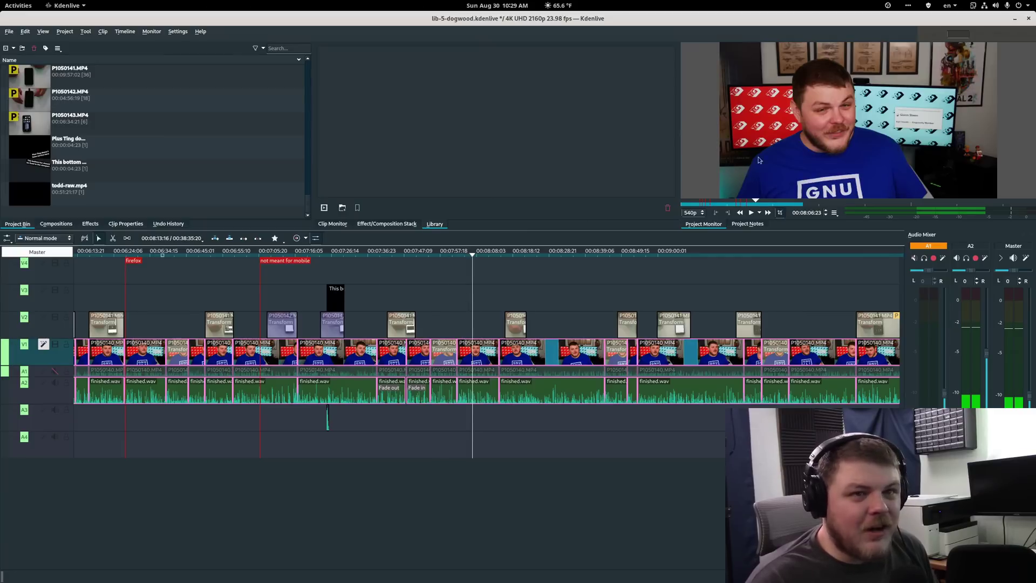
{"action": "left_click_drag", "start_coordinate": [601, 229], "coordinate": [595, 285]}
After briefly playing the project, create a proxy clip for P1050140.MP4 from its bin menu.
{"action": "key", "text": "space"}
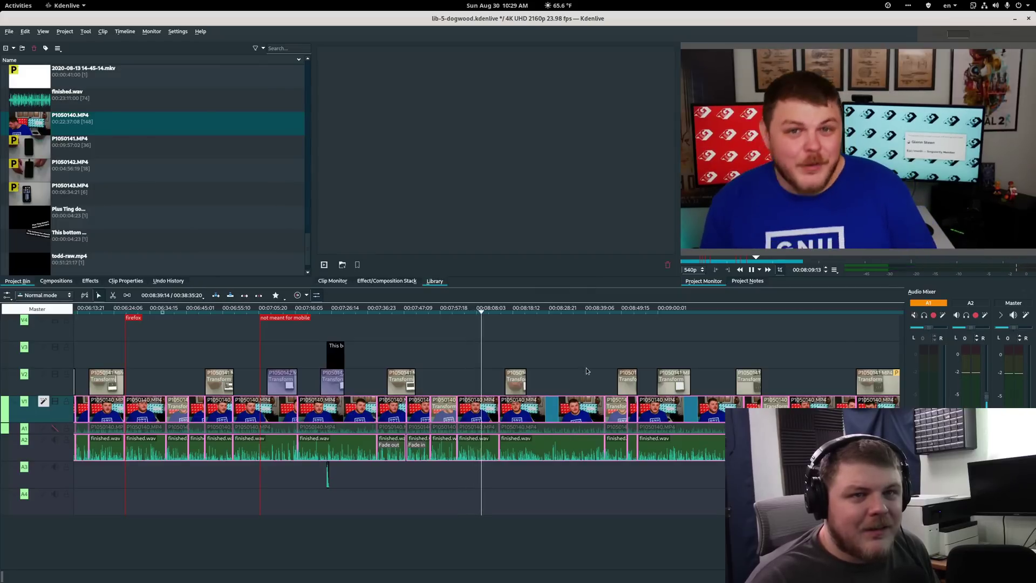
{"action": "key", "text": "space"}
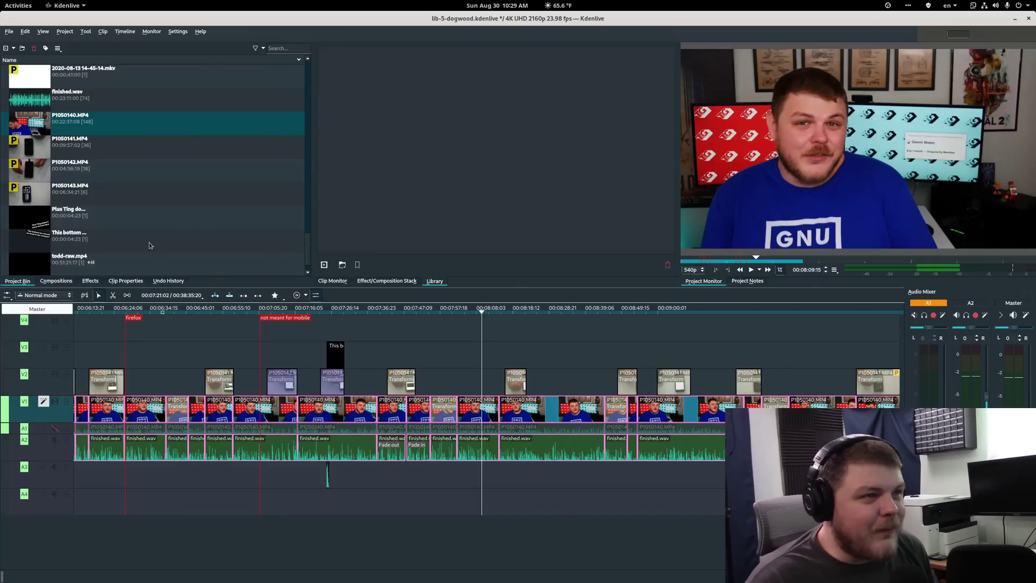
{"action": "right_click", "coordinate": [64, 133]}
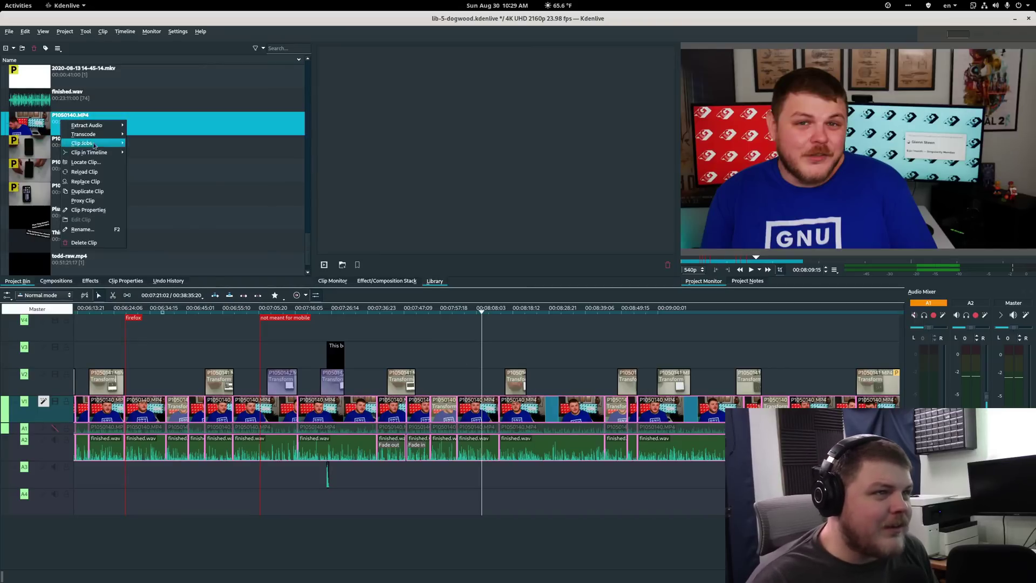
{"action": "left_click", "coordinate": [92, 203]}
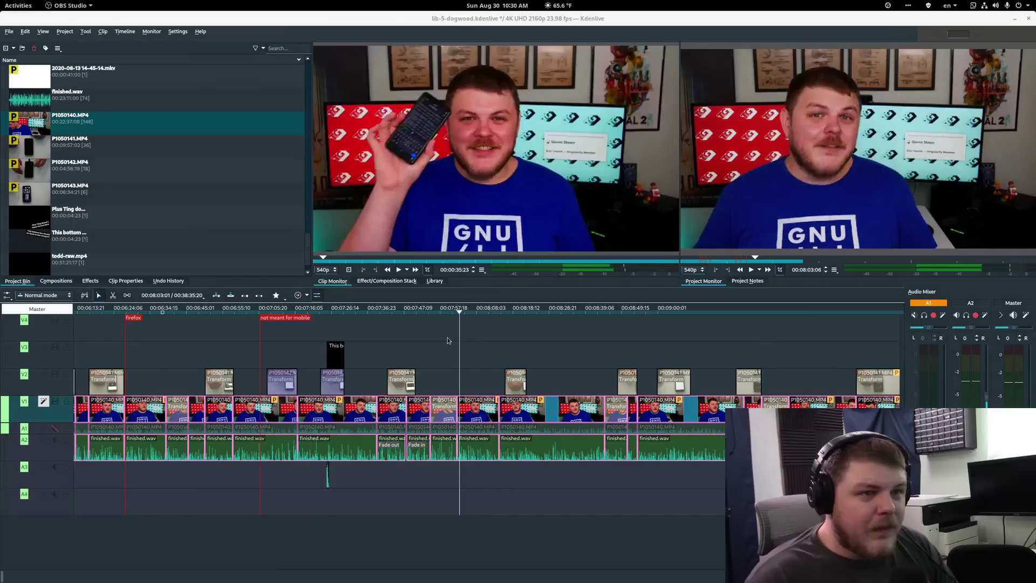
Place the playhead near 07:35 and razor-cut the V1 clip with its audio.
{"action": "left_click", "coordinate": [435, 341]}
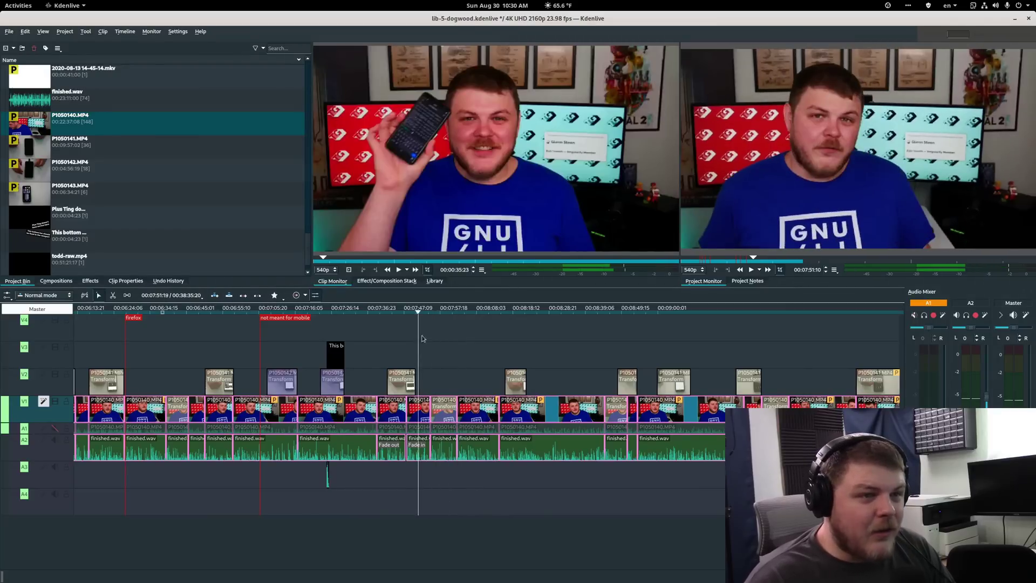
{"action": "left_click", "coordinate": [357, 341]}
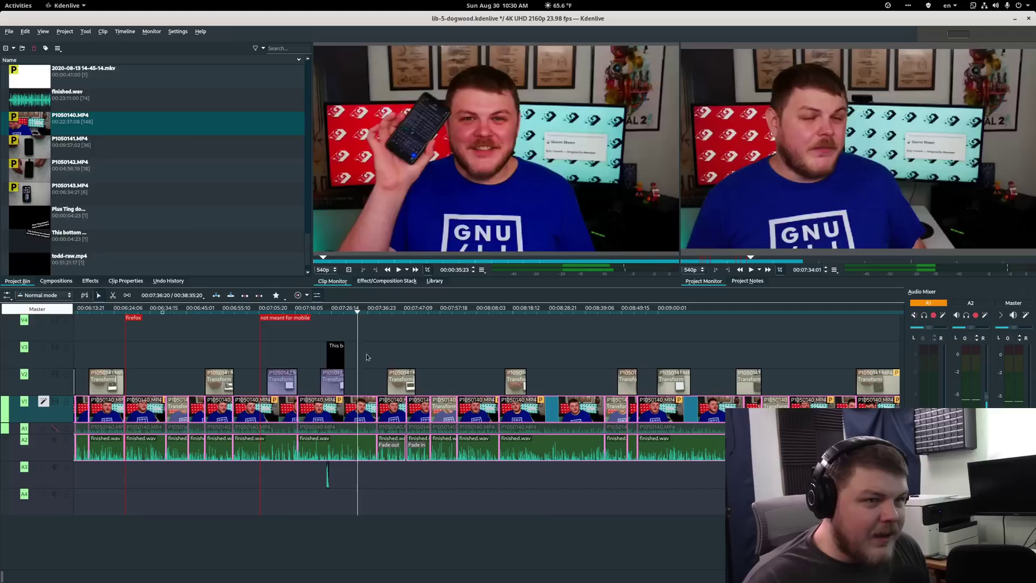
{"action": "left_click", "coordinate": [364, 367]}
{"action": "key", "text": "x"}
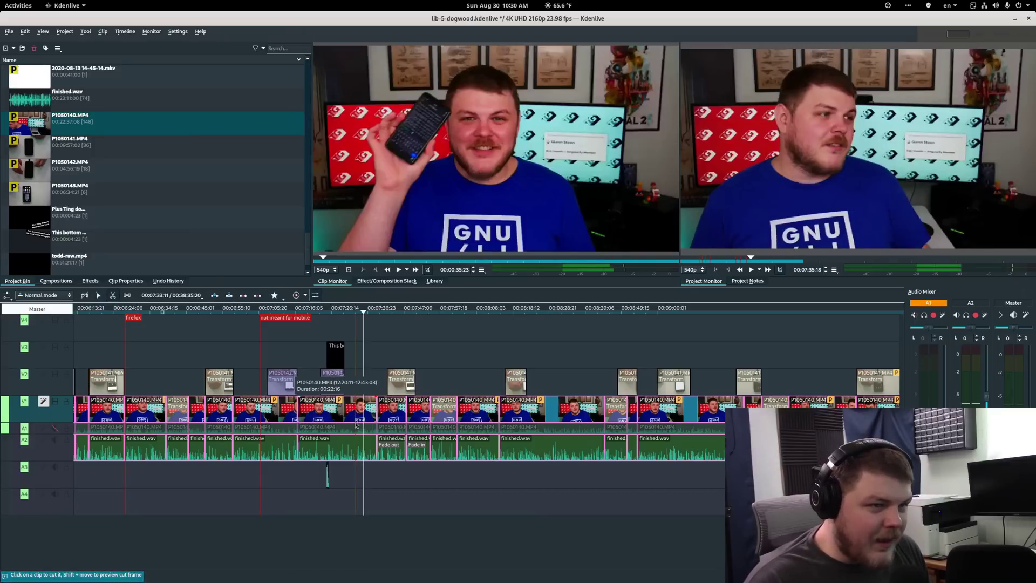
{"action": "scroll", "coordinate": [357, 420], "scroll_direction": "up", "scroll_amount": 3}
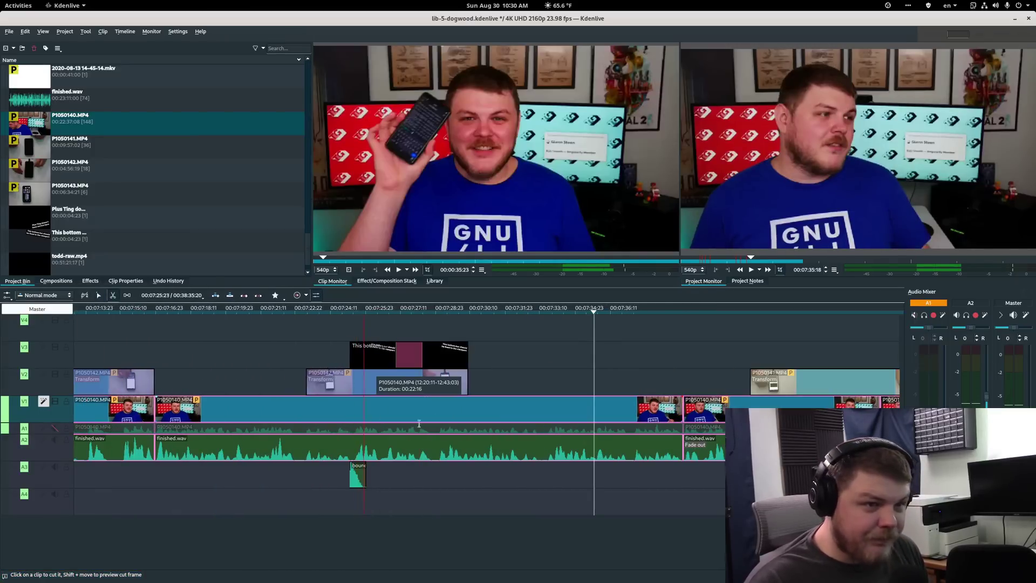
{"action": "left_click", "coordinate": [539, 411]}
Make a second cut just before the first and select the short piece between them.
{"action": "key", "text": "s"}
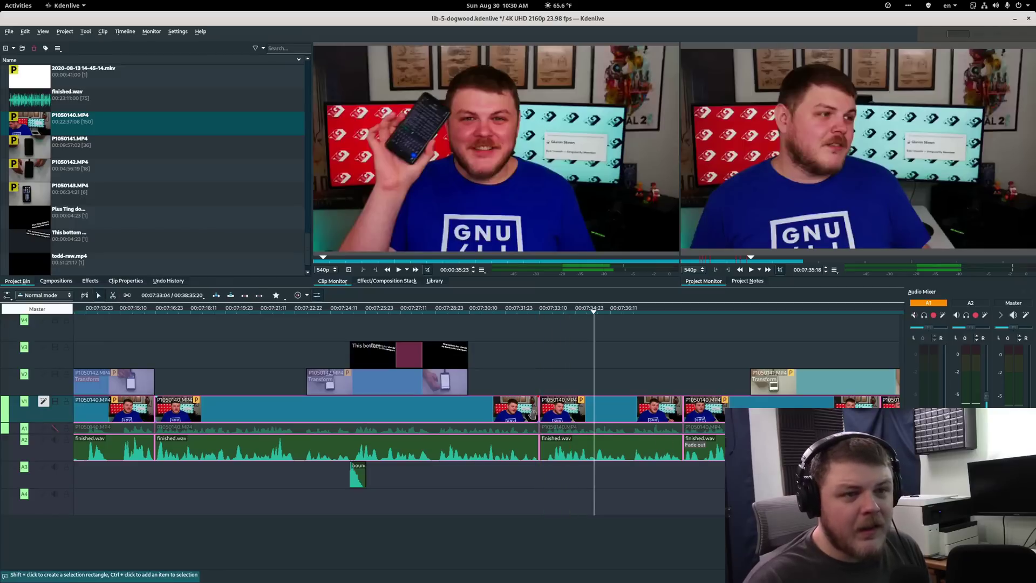
{"action": "scroll", "coordinate": [546, 411], "scroll_direction": "right", "scroll_amount": 1}
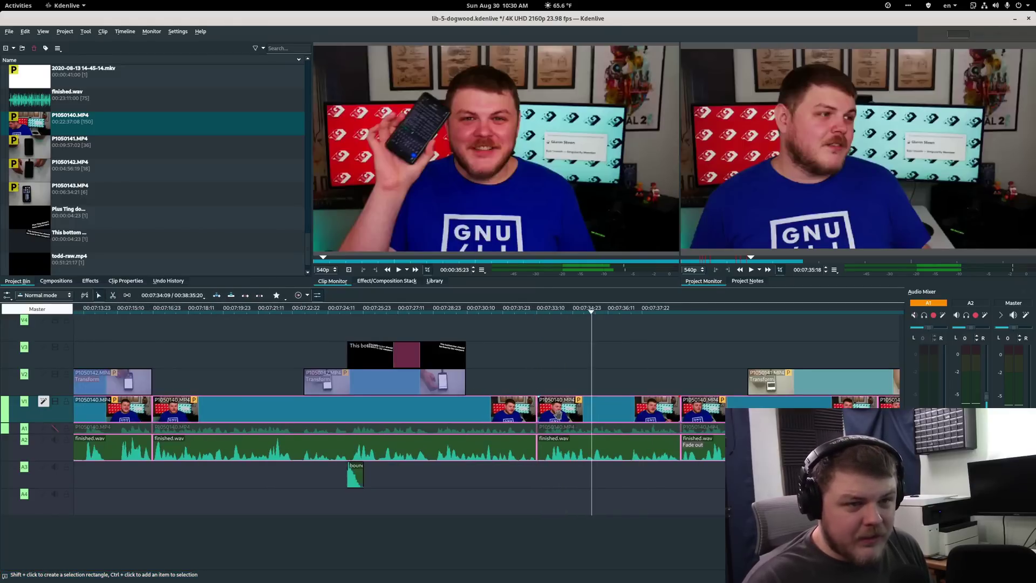
{"action": "scroll", "coordinate": [547, 411], "scroll_direction": "up", "scroll_amount": 2}
{"action": "key", "text": "x"}
{"action": "left_click", "coordinate": [532, 420]}
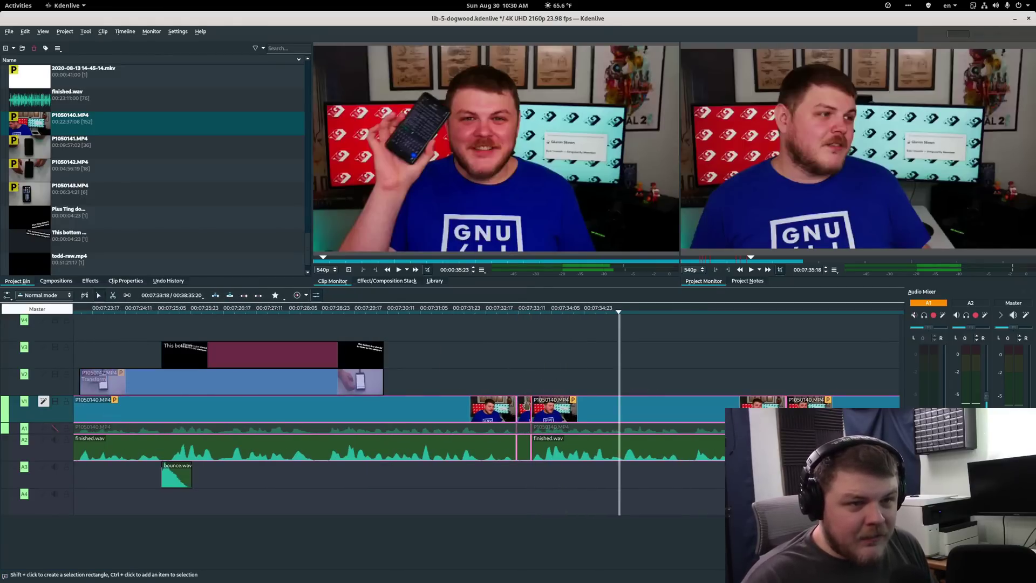
{"action": "key", "text": "s"}
{"action": "left_click", "coordinate": [524, 418]}
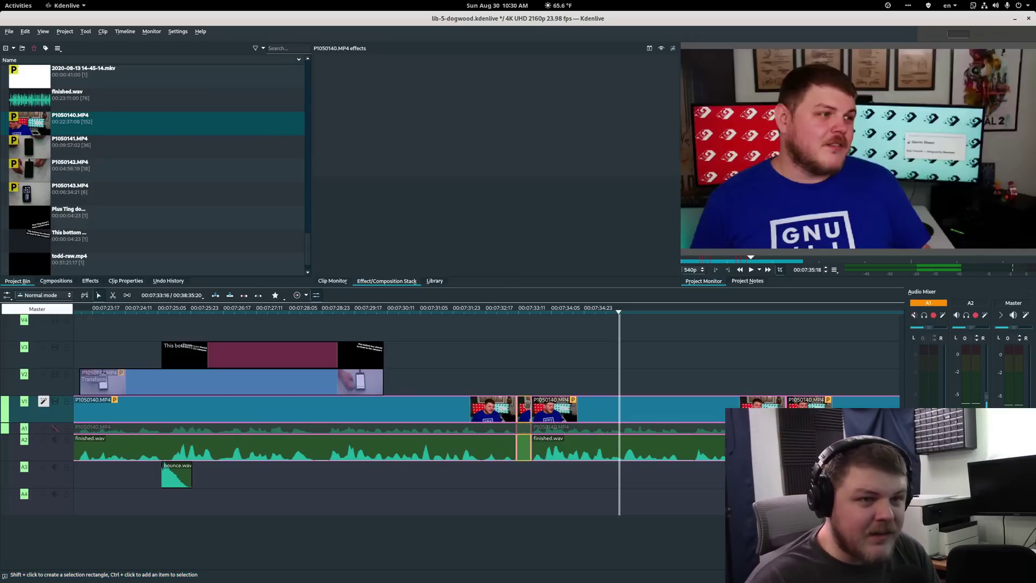
Delete the split-off piece, then reselect the P1050140.MP4 and finished.wav clips.
{"action": "key", "text": "Delete"}
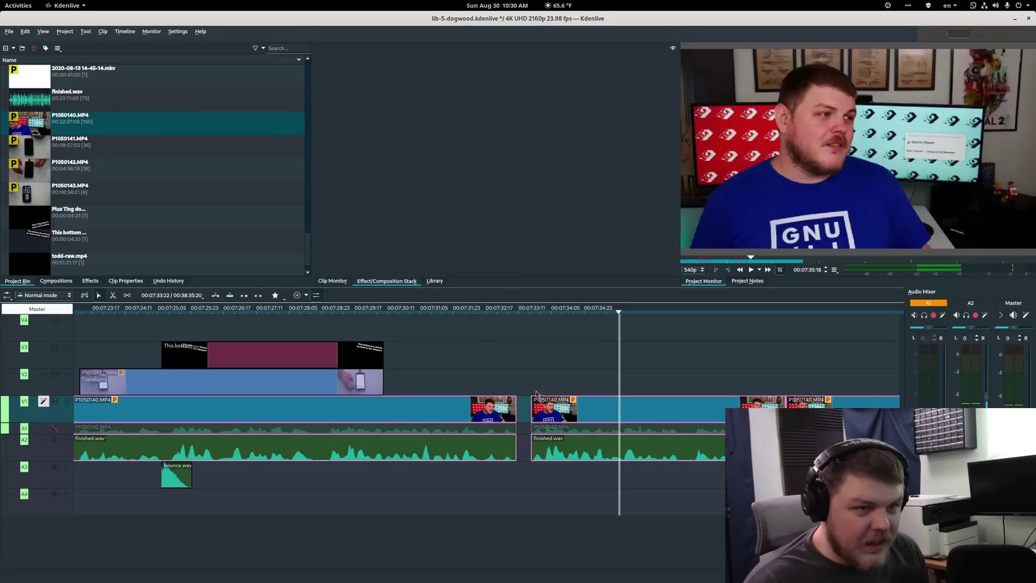
{"action": "left_click", "coordinate": [457, 406]}
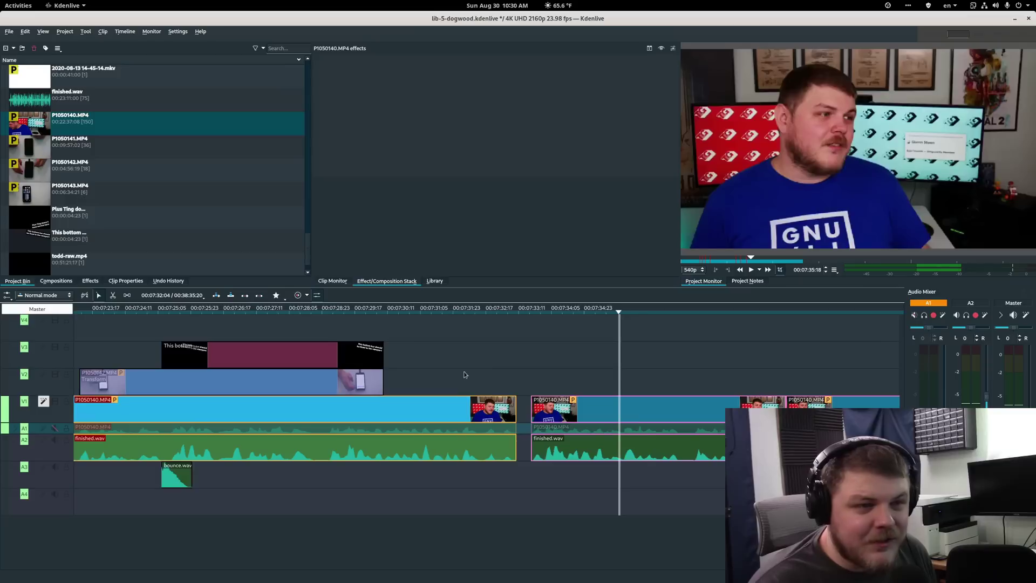
{"action": "left_click", "coordinate": [484, 375]}
{"action": "left_click", "coordinate": [482, 414]}
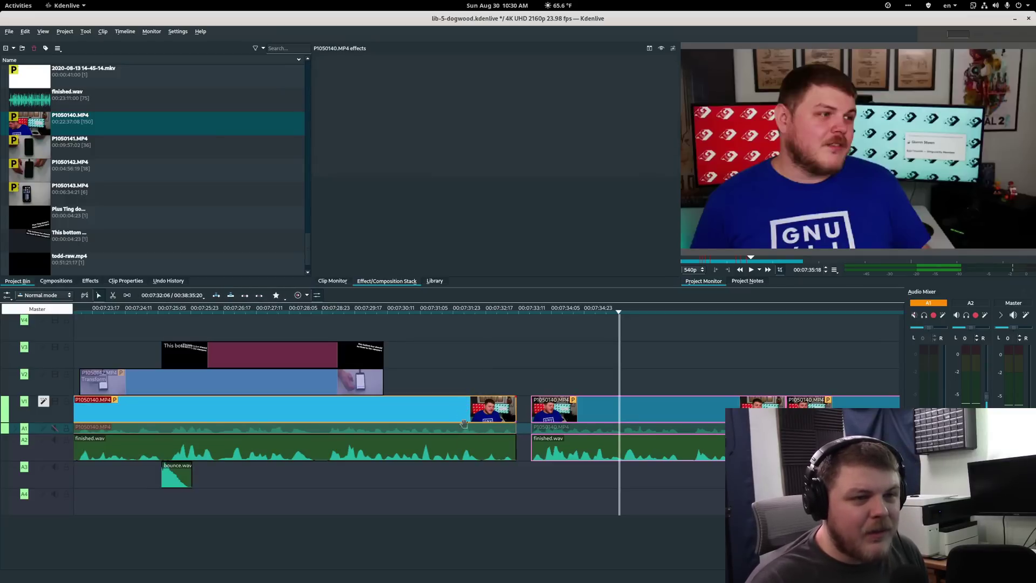
{"action": "left_click", "coordinate": [463, 456]}
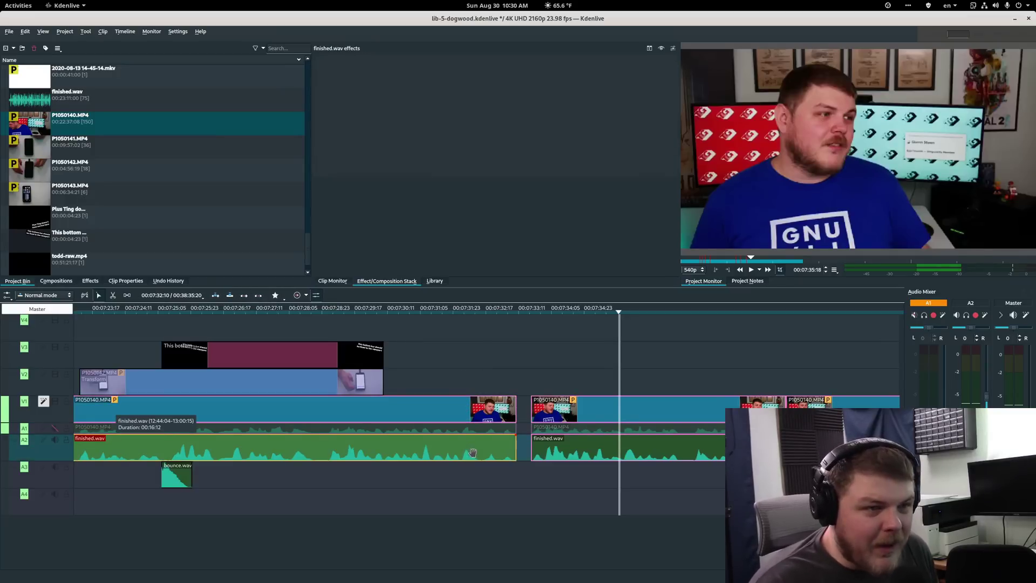
{"action": "left_click", "coordinate": [468, 452]}
{"action": "left_click", "coordinate": [470, 454]}
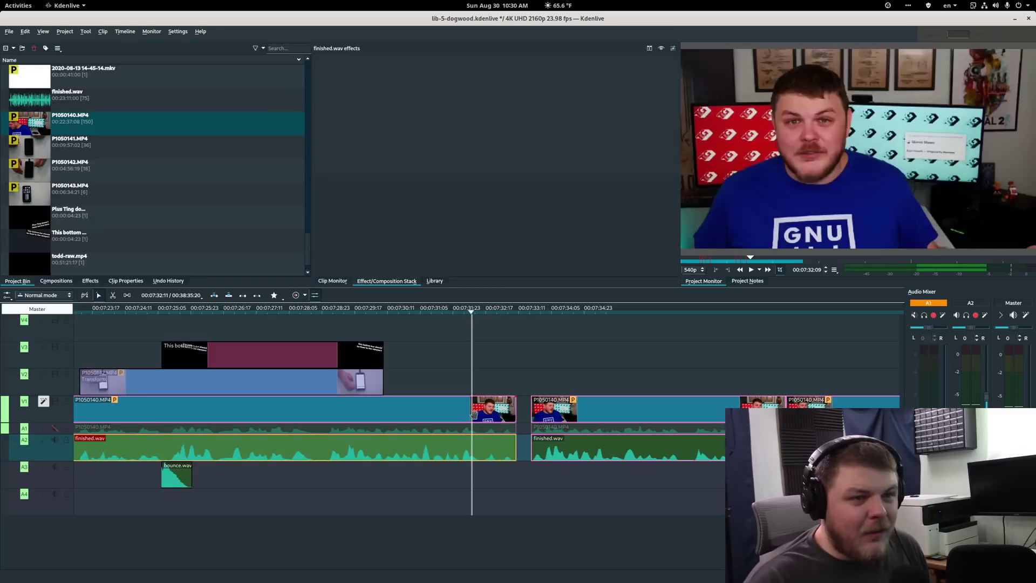
{"action": "left_click", "coordinate": [477, 414], "text": "ctrl"}
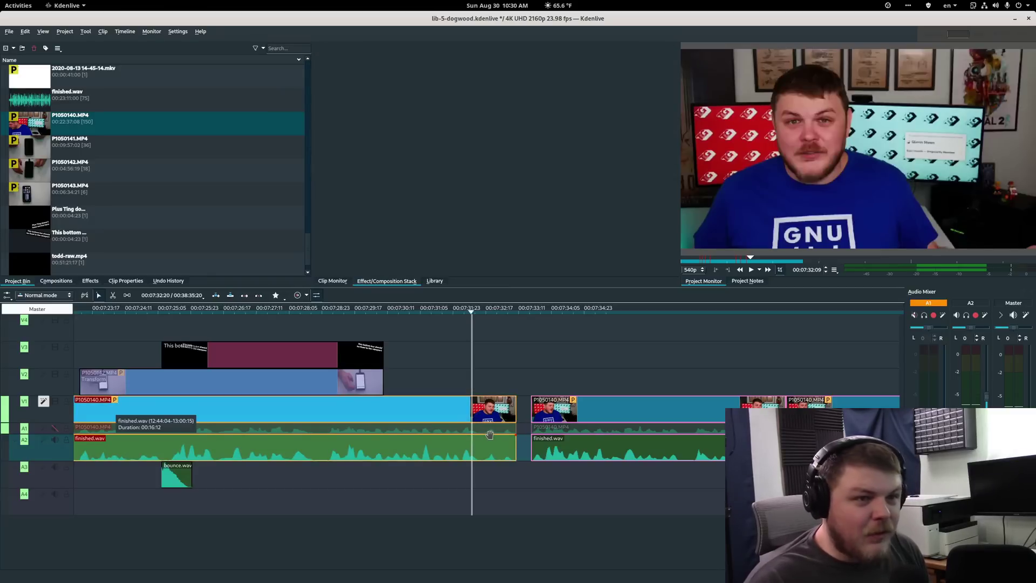
{"action": "left_click", "coordinate": [489, 381]}
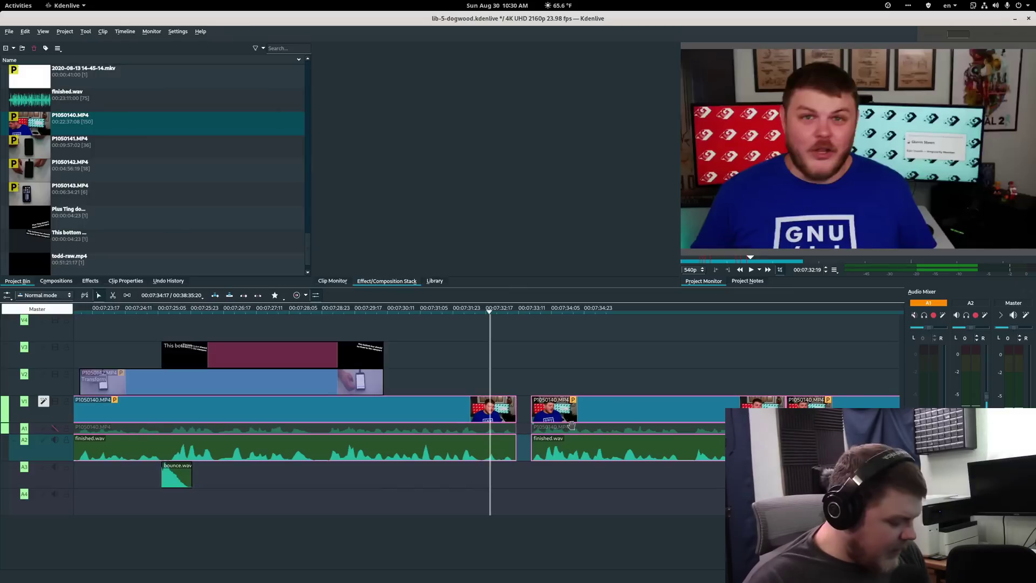
Cut out and delete a second short piece near 00:07:37.
{"action": "key", "text": "x"}
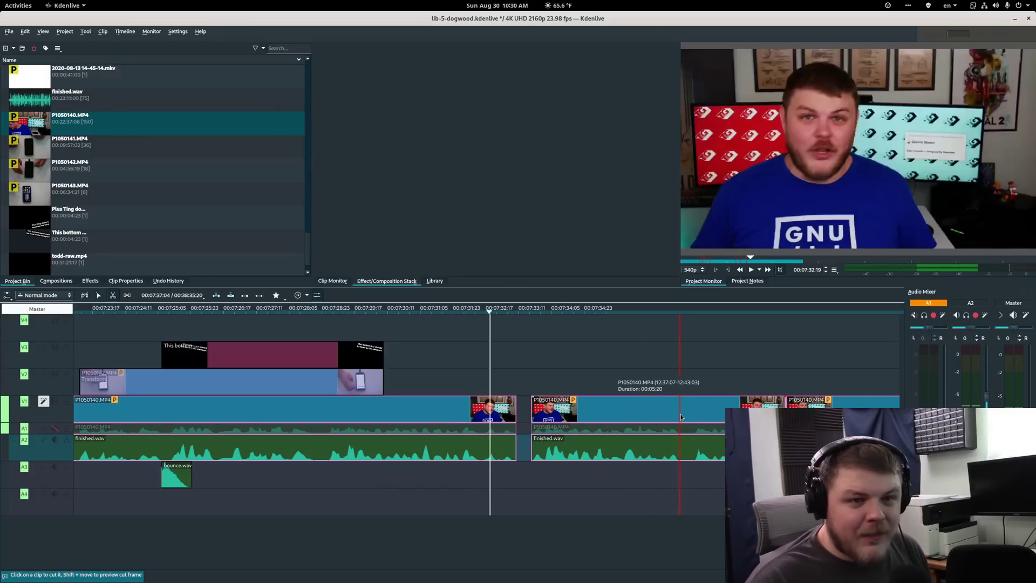
{"action": "left_click", "coordinate": [682, 417]}
{"action": "left_click", "coordinate": [694, 416]}
{"action": "key", "text": "s"}
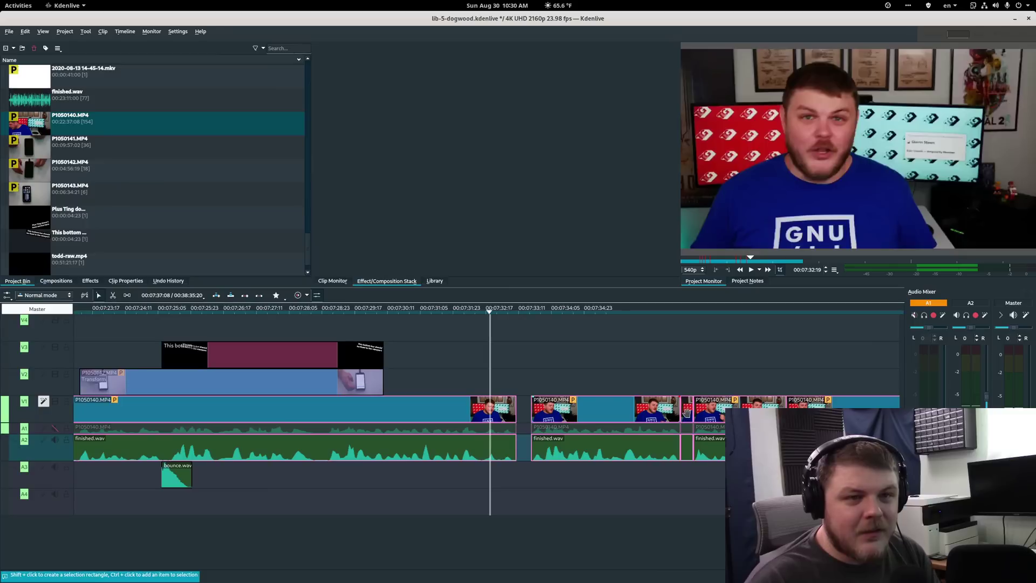
{"action": "left_click", "coordinate": [685, 410]}
{"action": "key", "text": "Delete"}
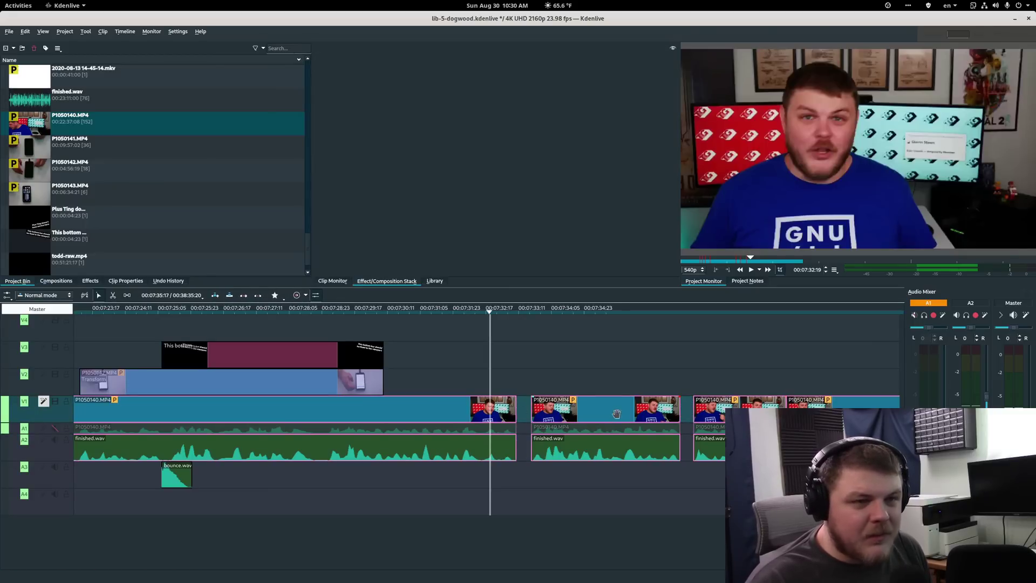
Drag the middle clip left, then use the spacer tool (M) to shift later V1/A2 clips left.
{"action": "left_click_drag", "start_coordinate": [607, 426], "coordinate": [593, 426]}
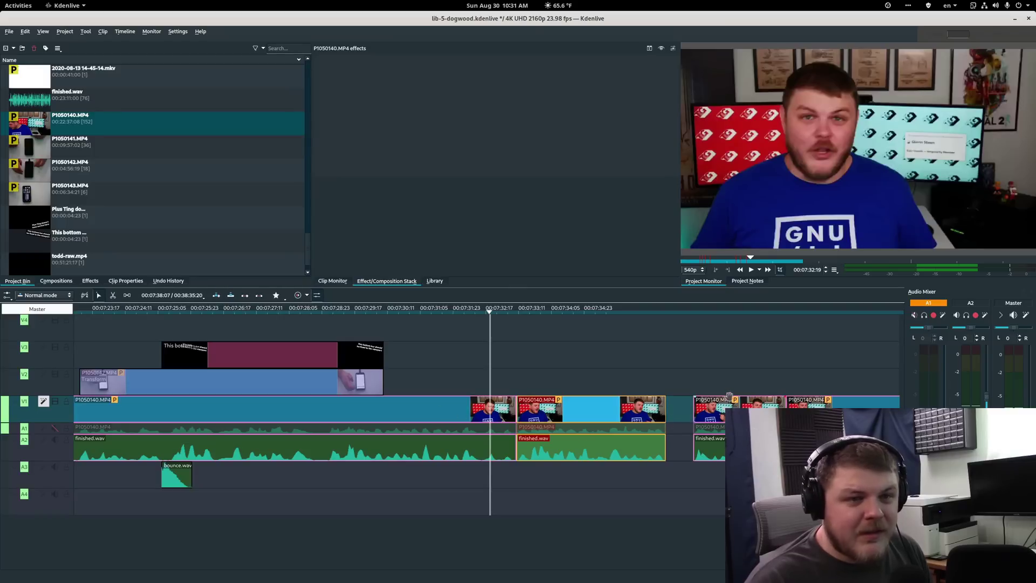
{"action": "key", "text": "m"}
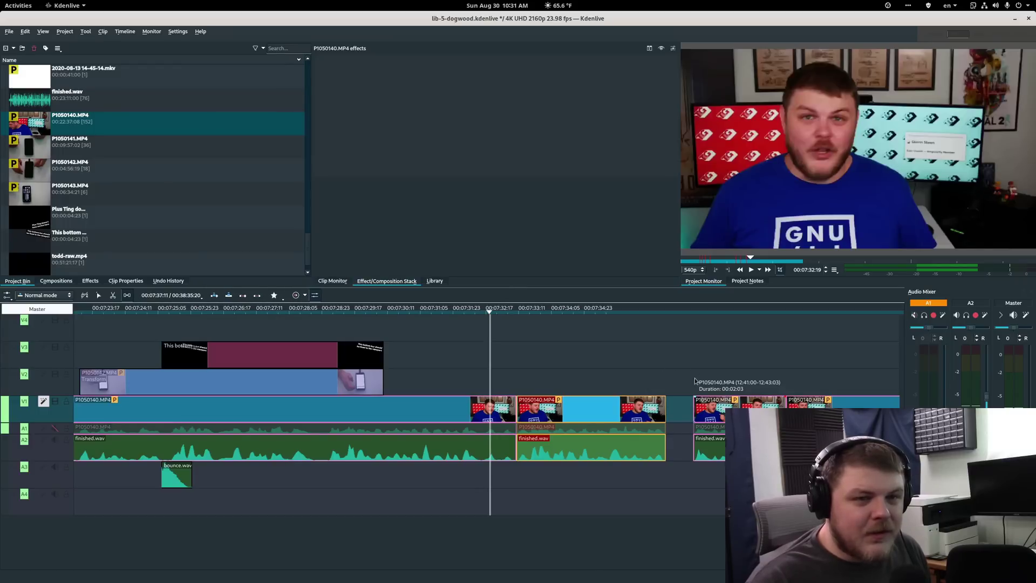
{"action": "left_click_drag", "start_coordinate": [699, 368], "coordinate": [620, 372]}
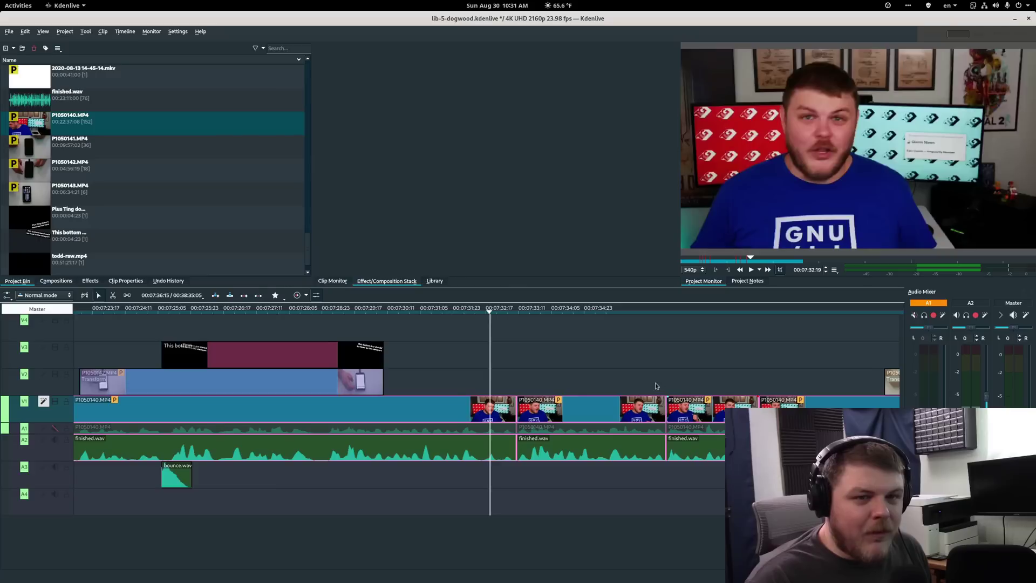
{"action": "scroll", "coordinate": [656, 386], "scroll_direction": "right", "scroll_amount": 6}
{"action": "scroll", "coordinate": [435, 370], "scroll_direction": "down", "scroll_amount": 3}
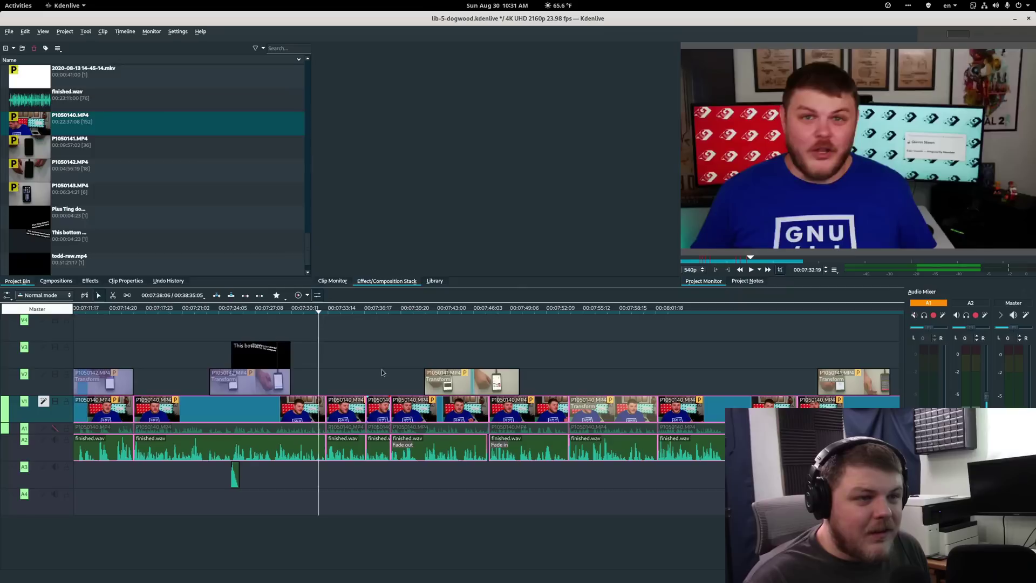
{"action": "scroll", "coordinate": [382, 372], "scroll_direction": "up", "scroll_amount": 3}
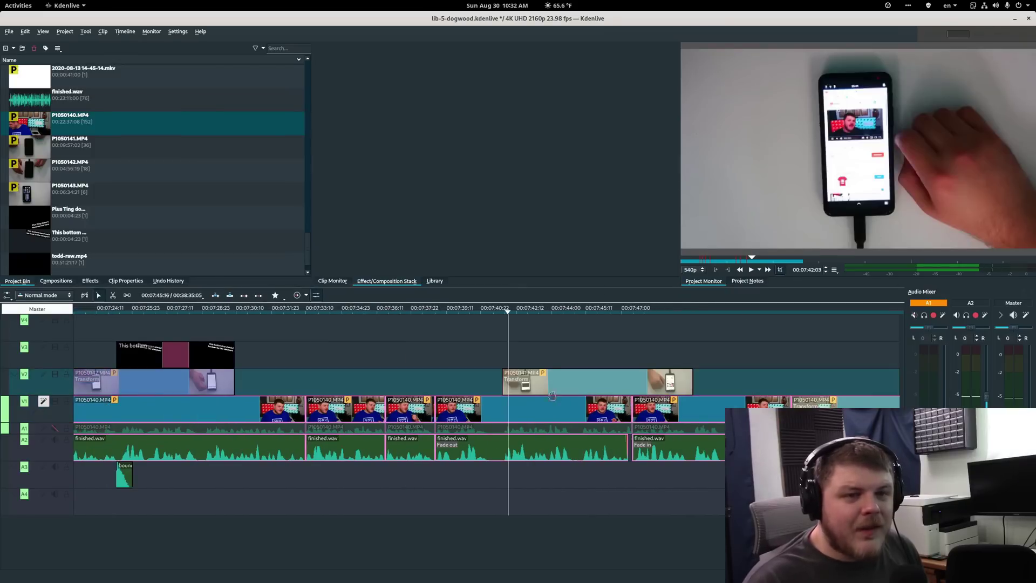
{"action": "scroll", "coordinate": [530, 379], "scroll_direction": "down", "scroll_amount": 3}
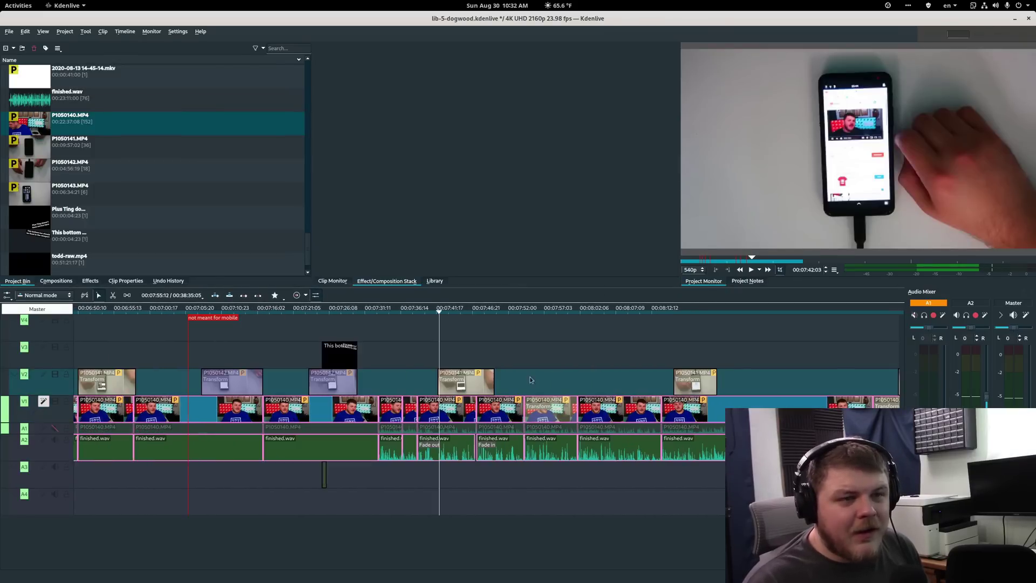
{"action": "scroll", "coordinate": [530, 379], "scroll_direction": "right", "scroll_amount": 3}
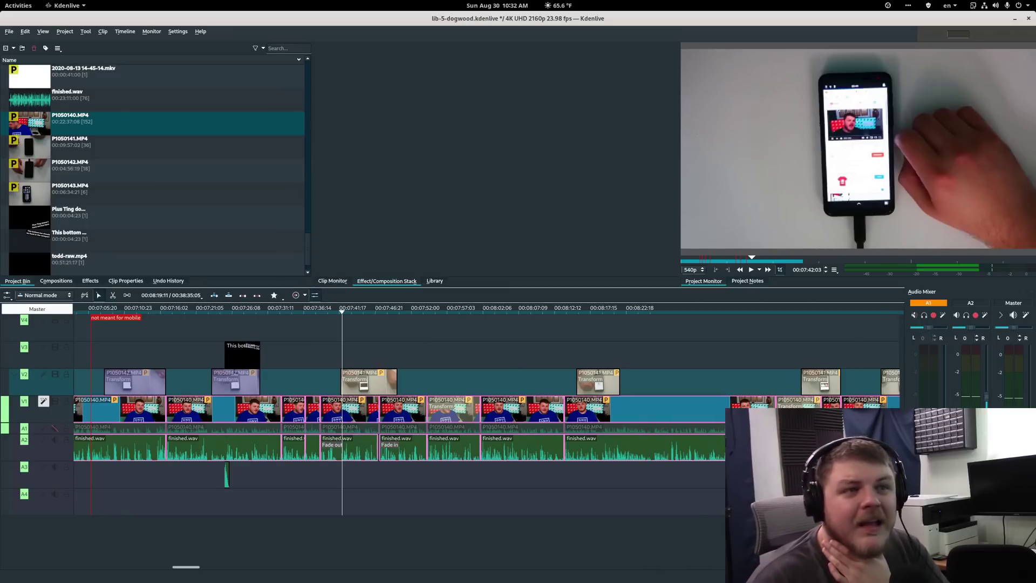
Switch to the Audio layout and start timeline playback.
{"action": "left_click", "coordinate": [980, 35]}
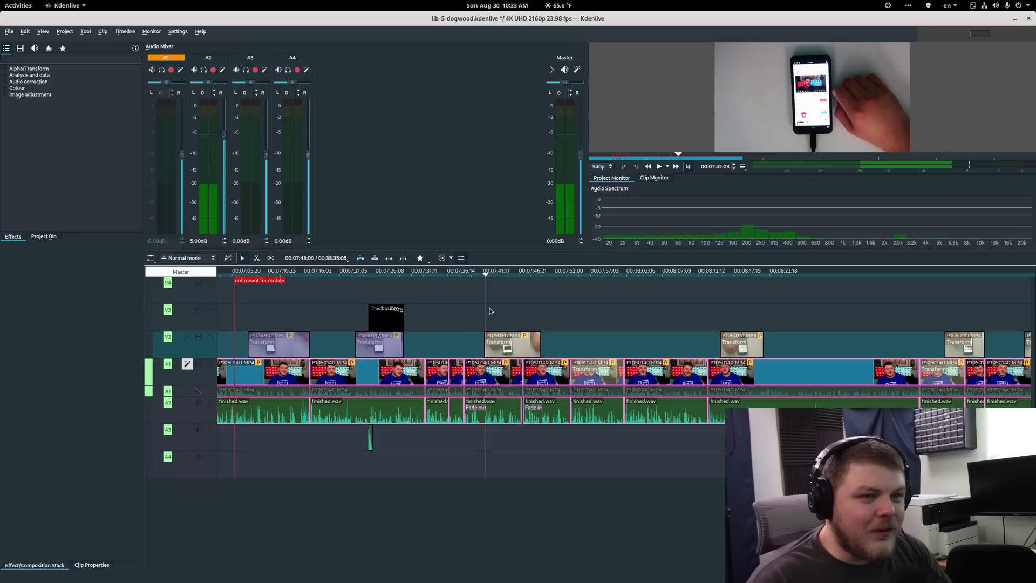
{"action": "key", "text": "space"}
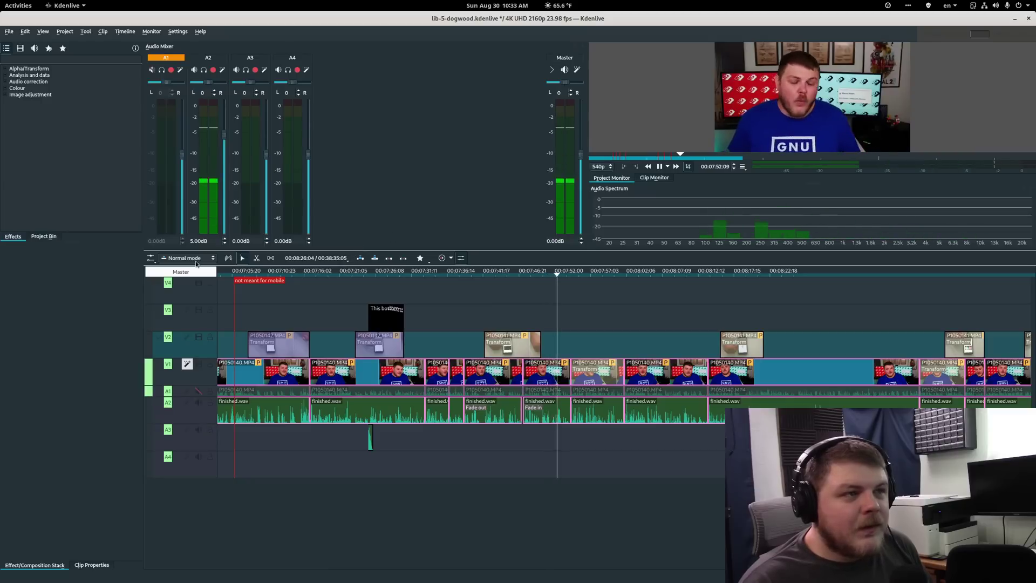
Replay the section to hear A2 at about 4.65 dB, then select the Audio correction category.
{"action": "key", "text": "space"}
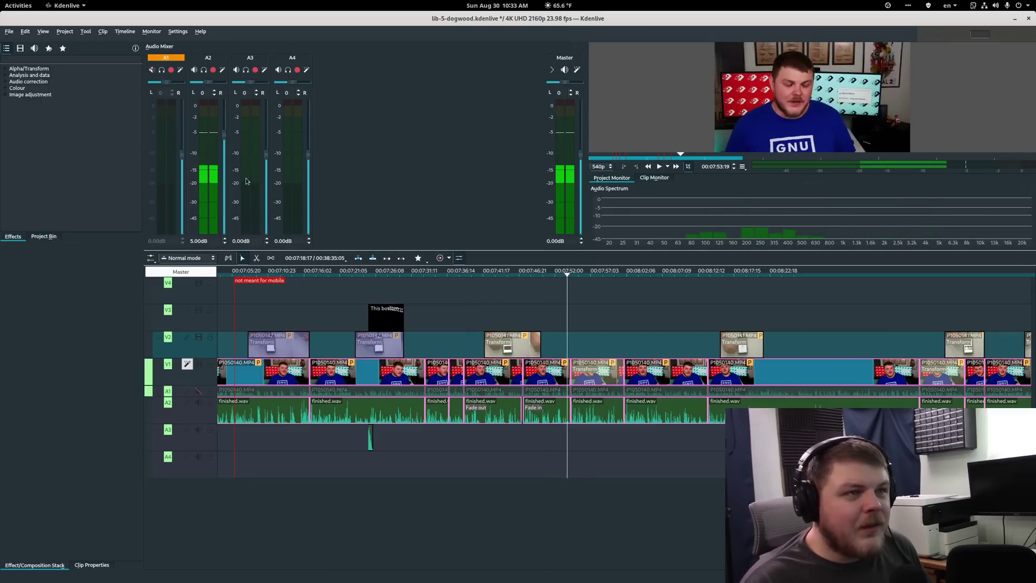
{"action": "left_click", "coordinate": [444, 312]}
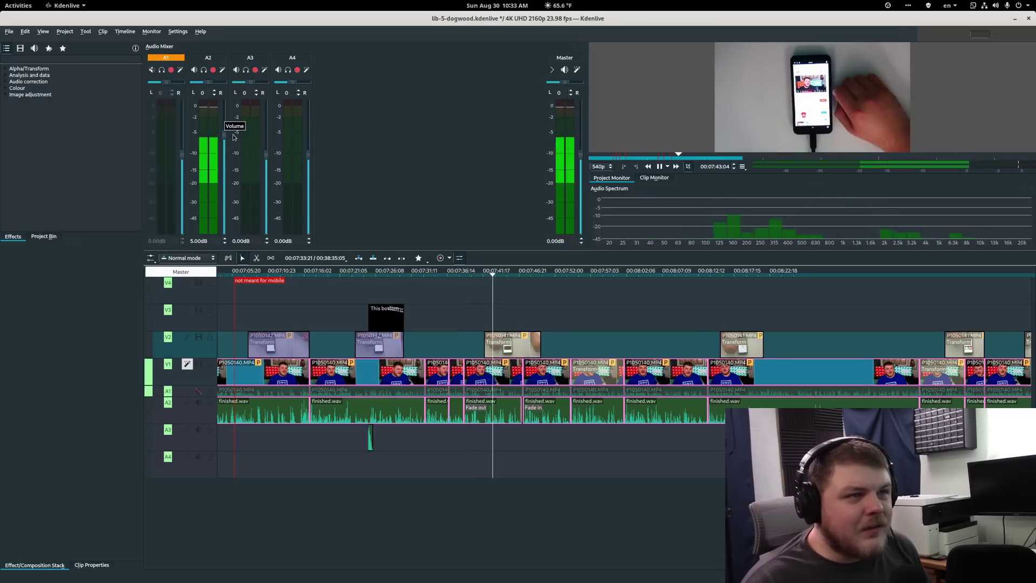
{"action": "key", "text": "space"}
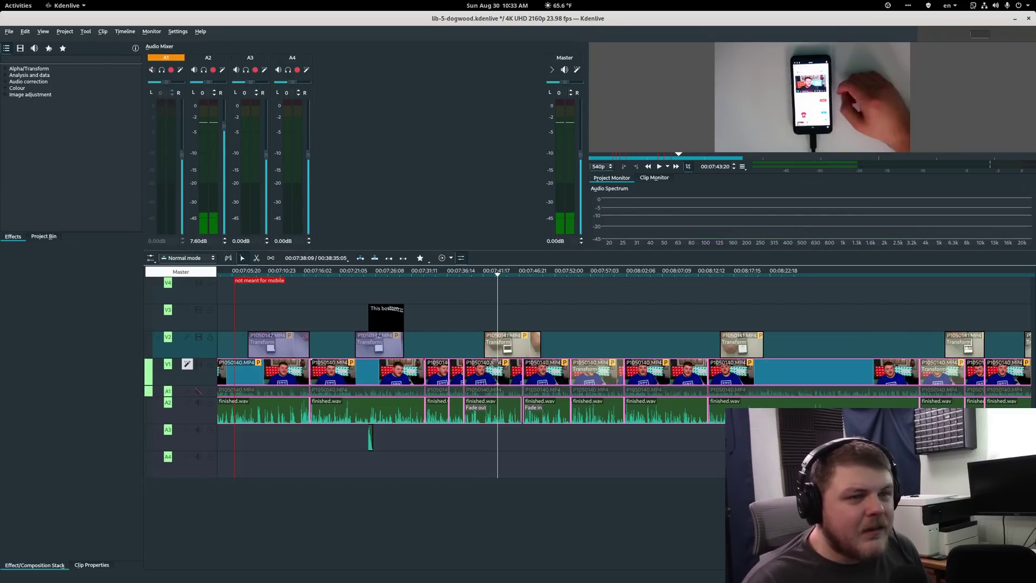
{"action": "key", "text": "space"}
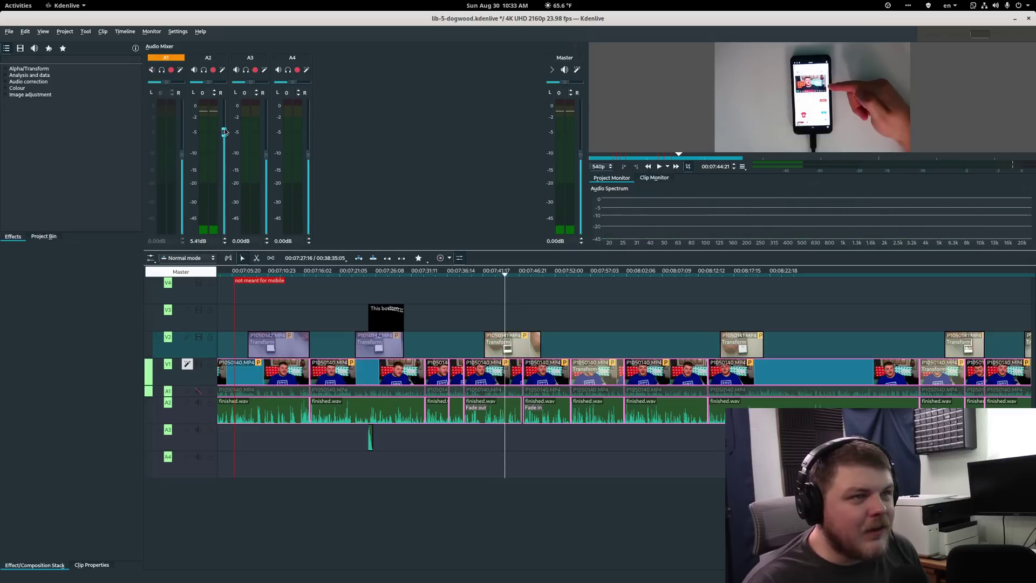
{"action": "key", "text": "space"}
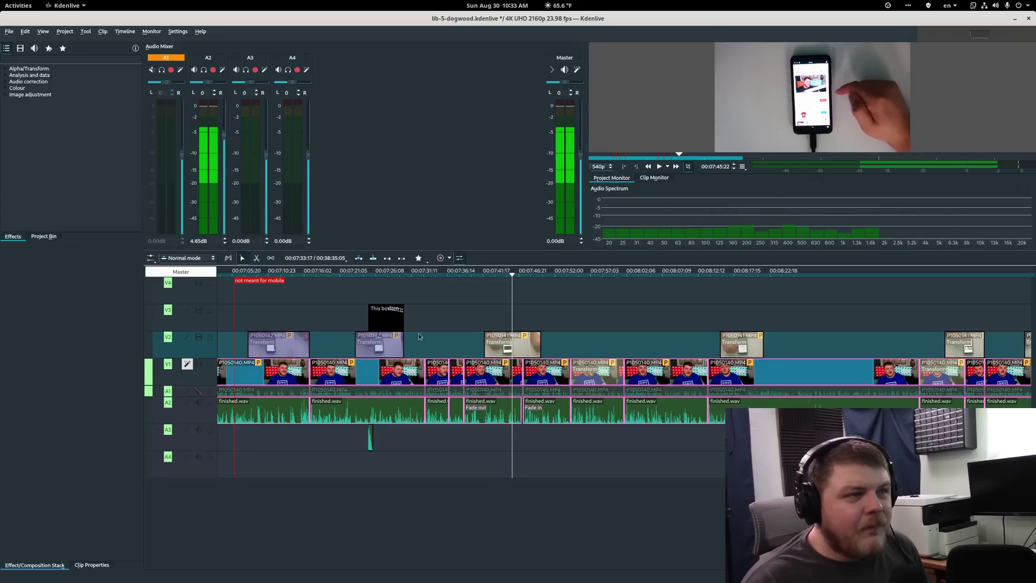
{"action": "left_click", "coordinate": [9, 82]}
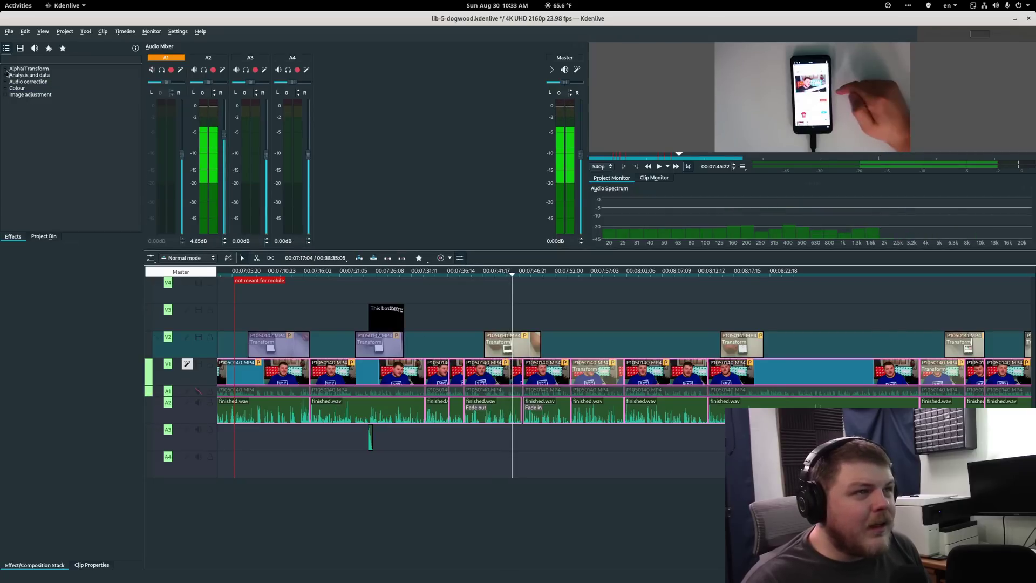
Expand the Audio correction effects and view V1's Saturation, then A2's empty track effects.
{"action": "left_click", "coordinate": [6, 82]}
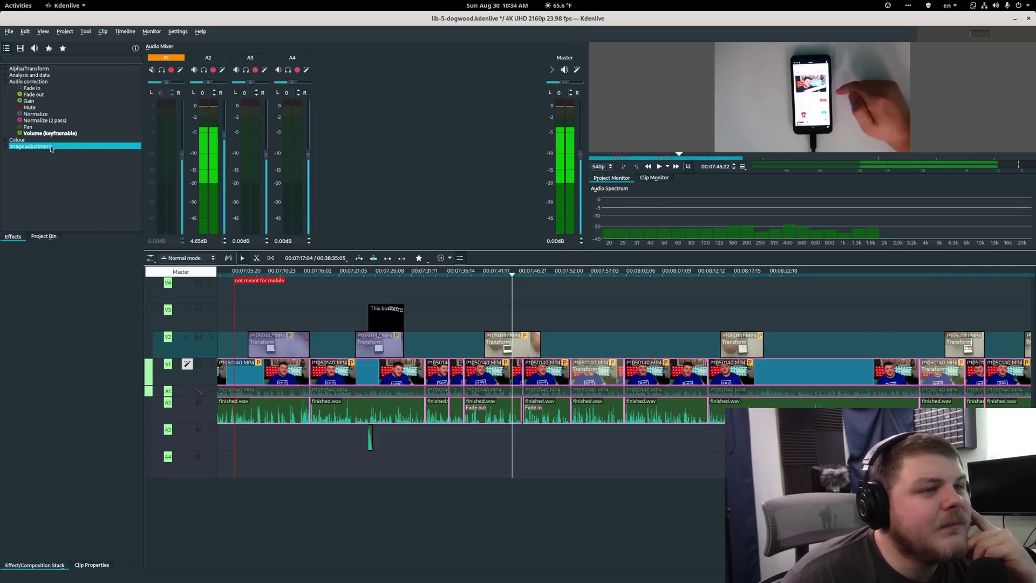
{"action": "left_click", "coordinate": [159, 371]}
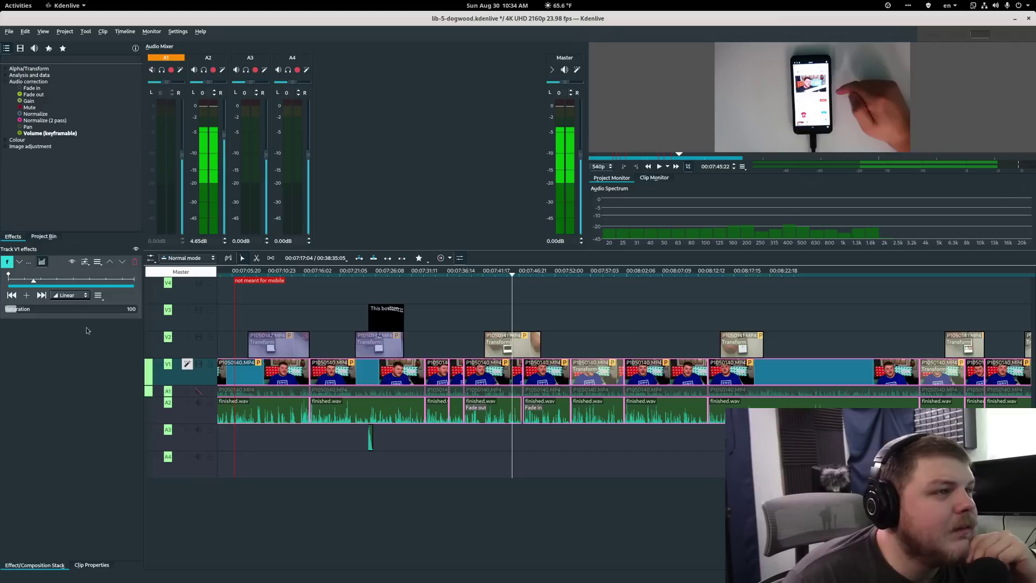
{"action": "left_click", "coordinate": [154, 407]}
Swap a trial Volume effect for Pan on track A2 and pan it to 1000 during playback.
{"action": "left_click_drag", "start_coordinate": [50, 133], "coordinate": [95, 166]}
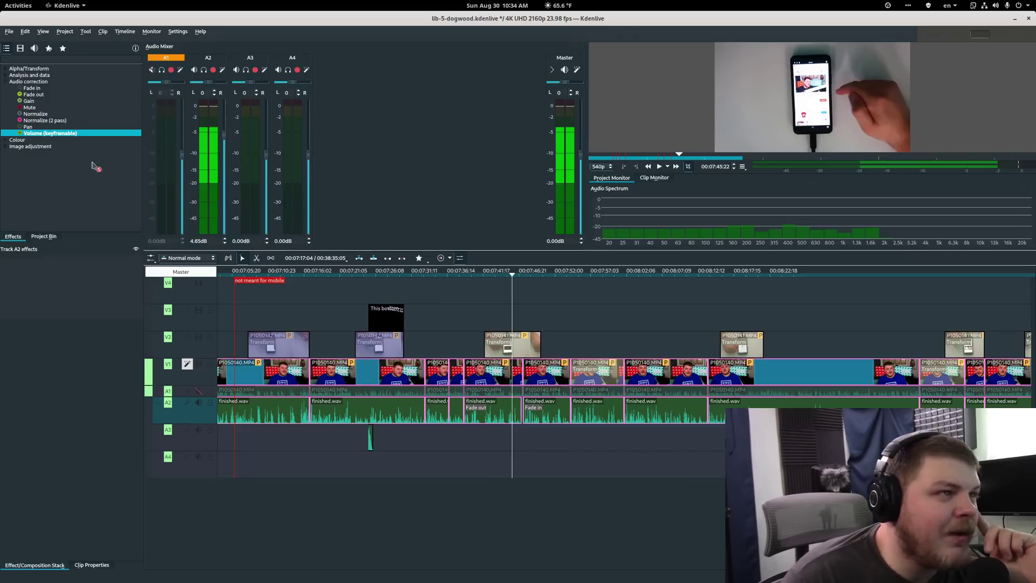
{"action": "left_click_drag", "start_coordinate": [94, 342], "coordinate": [94, 343]}
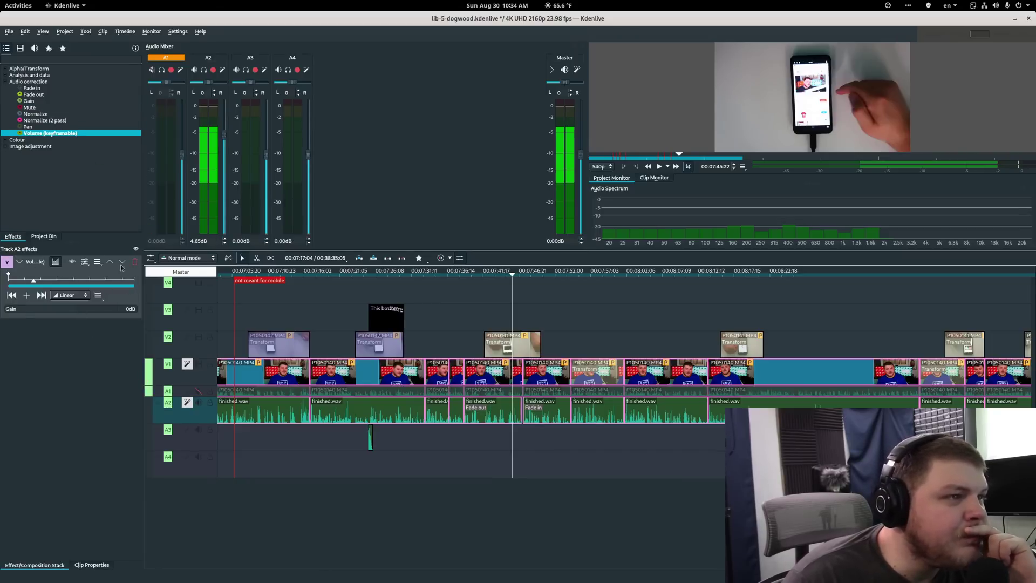
{"action": "left_click", "coordinate": [134, 262]}
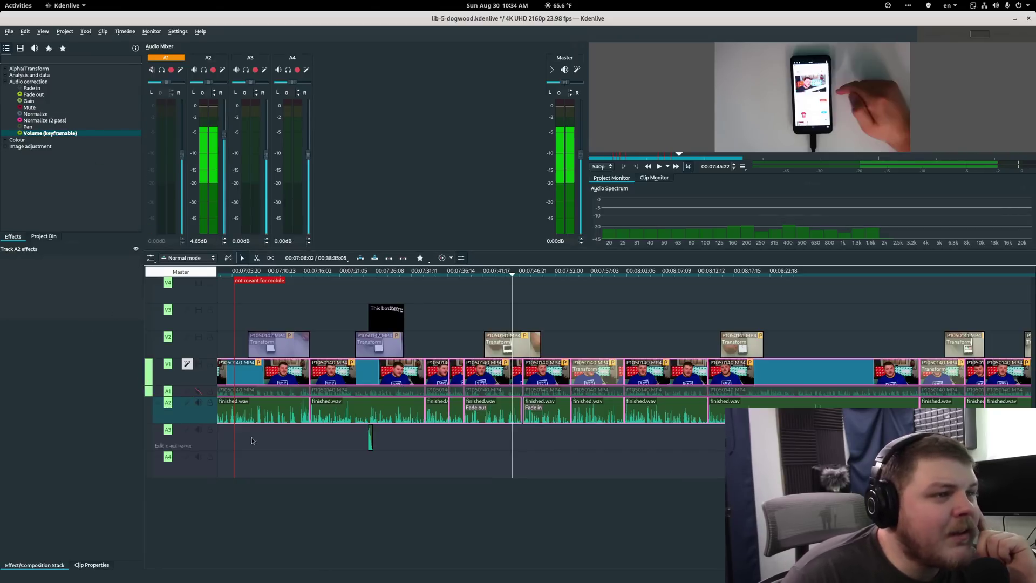
{"action": "left_click", "coordinate": [35, 134]}
{"action": "left_click", "coordinate": [33, 130]}
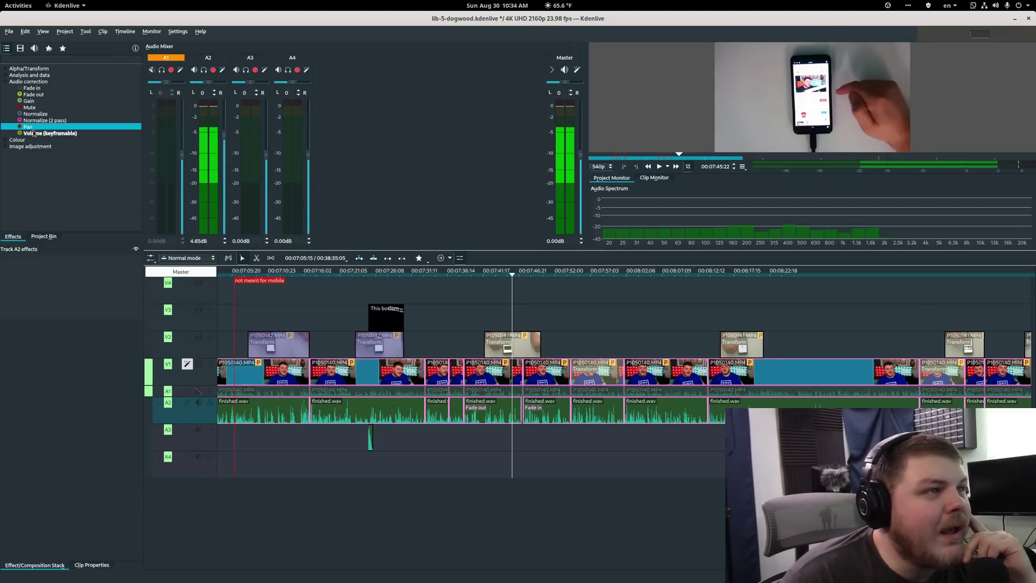
{"action": "left_click_drag", "start_coordinate": [73, 338], "coordinate": [124, 321]}
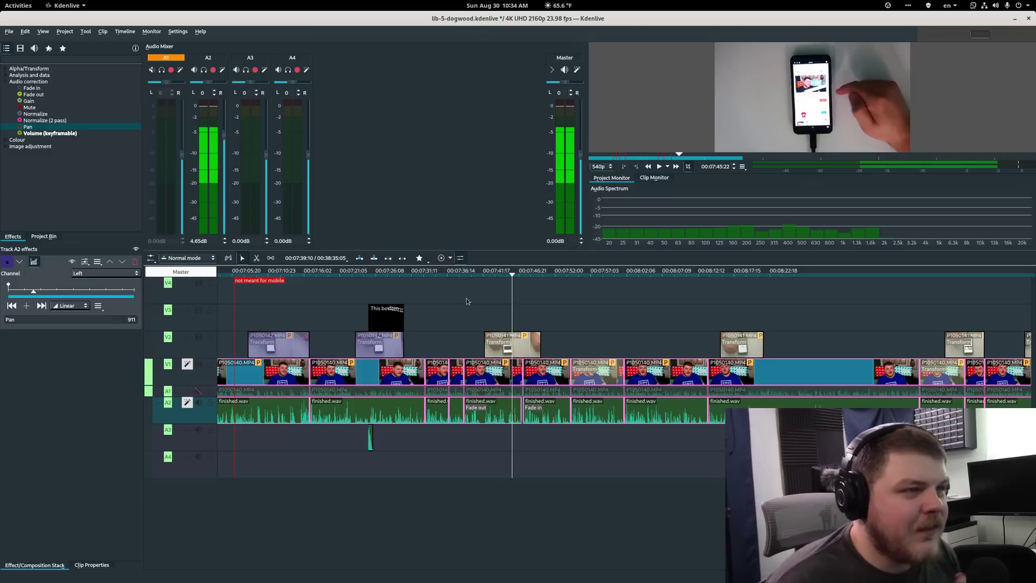
{"action": "left_click", "coordinate": [472, 335]}
{"action": "key", "text": "space"}
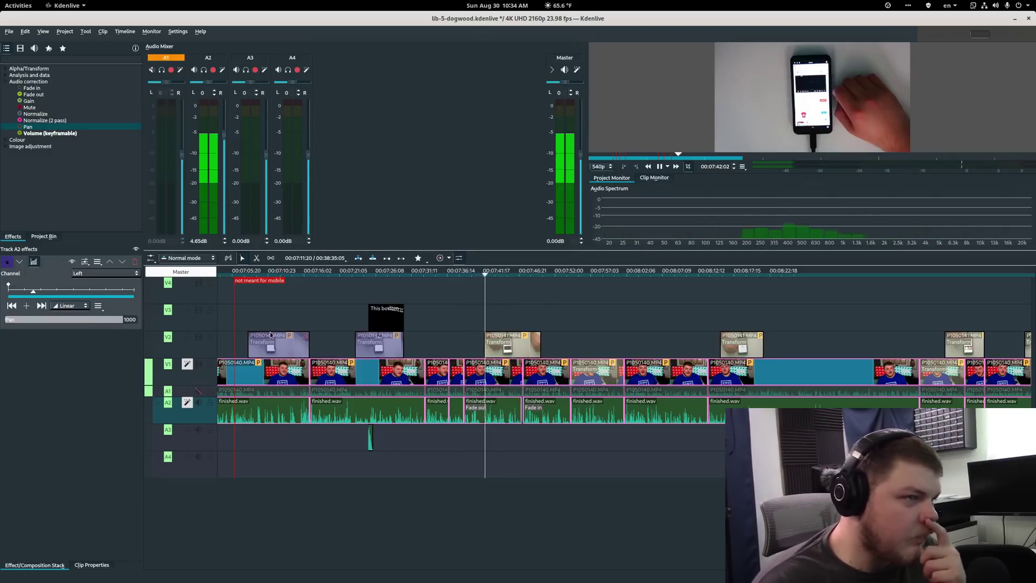
{"action": "left_click_drag", "start_coordinate": [102, 323], "coordinate": [132, 324]}
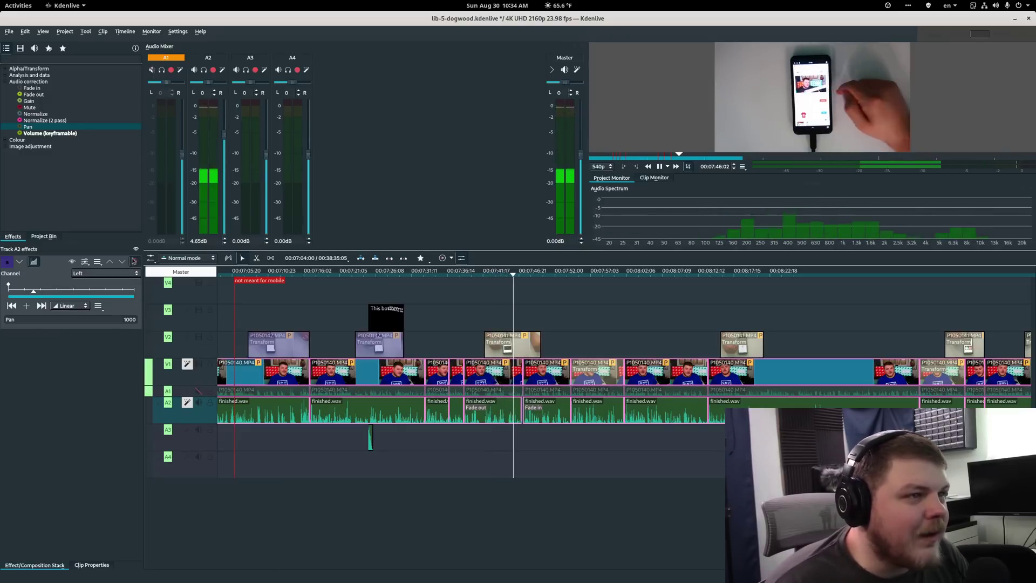
Try a Pan effect on track A3, remove it, and return to A2's Pan settings.
{"action": "left_click", "coordinate": [176, 433]}
{"action": "left_click_drag", "start_coordinate": [24, 126], "coordinate": [122, 323]}
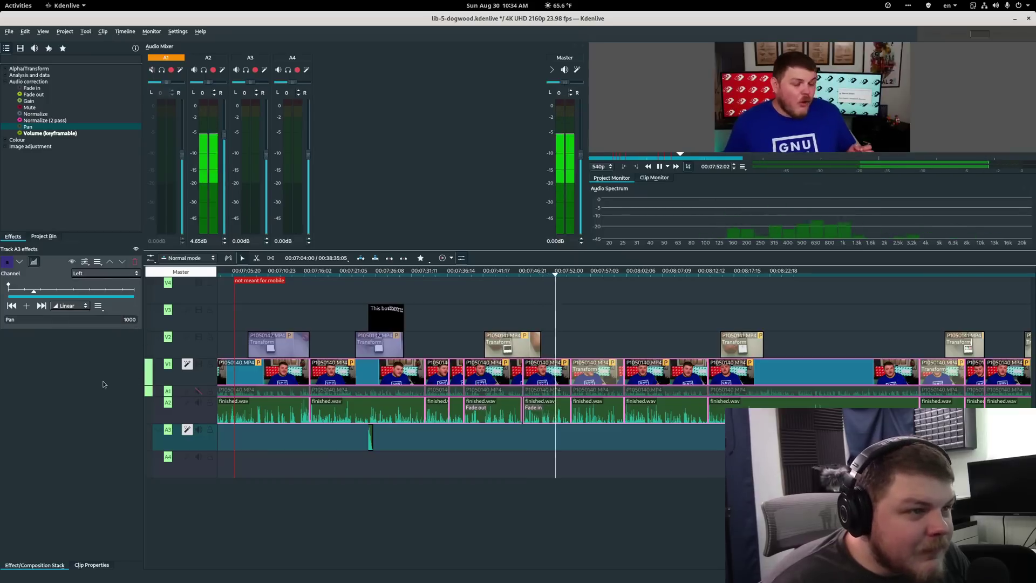
{"action": "left_click", "coordinate": [135, 261]}
{"action": "left_click", "coordinate": [181, 415]}
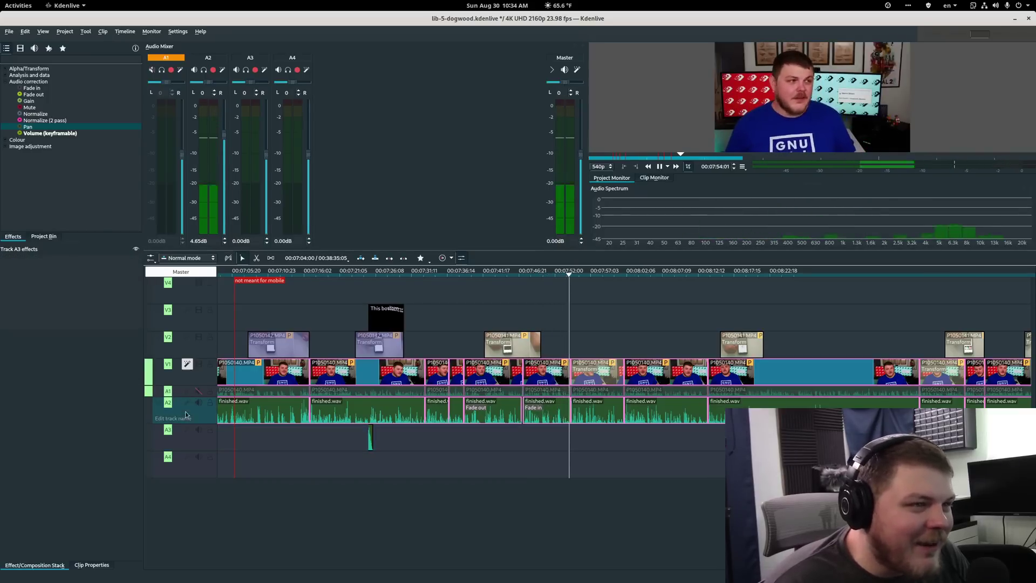
{"action": "left_click_drag", "start_coordinate": [27, 126], "coordinate": [142, 335]}
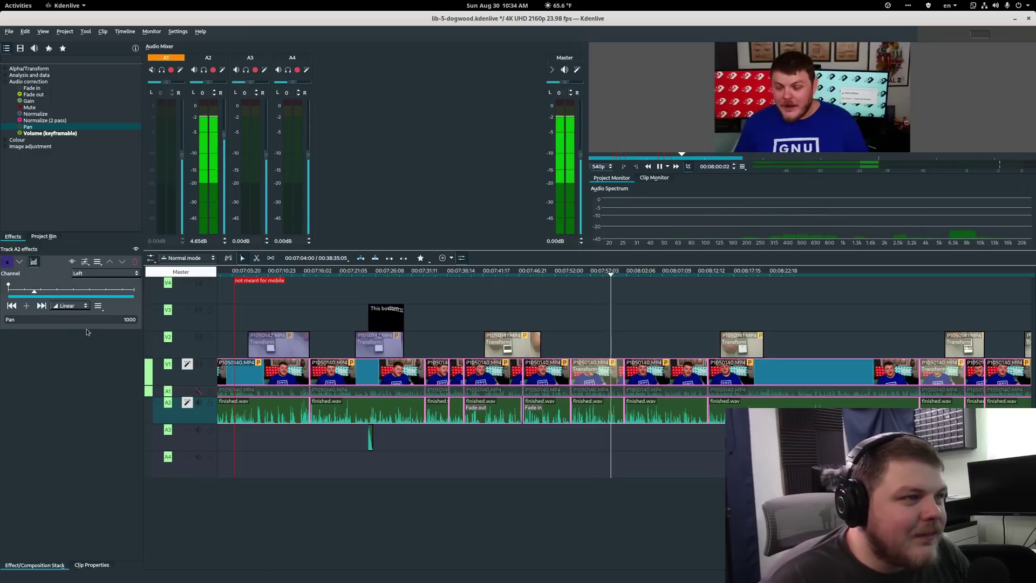
Test Left and Right Pan channels, then reset Pan to defaults and set it to Left at 1000.
{"action": "left_click_drag", "start_coordinate": [89, 321], "coordinate": [63, 327]}
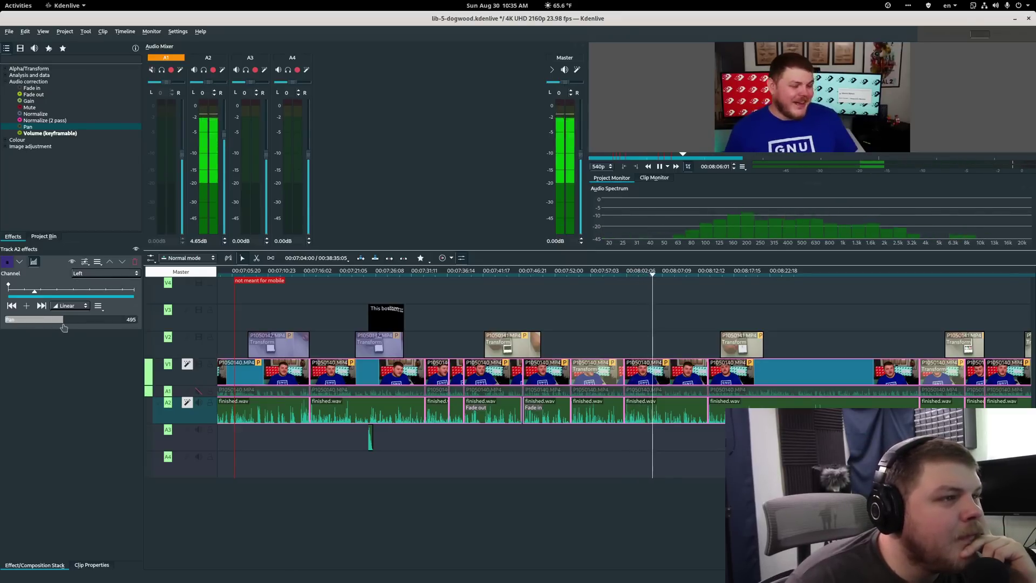
{"action": "left_click", "coordinate": [105, 273]}
{"action": "left_click", "coordinate": [106, 284]}
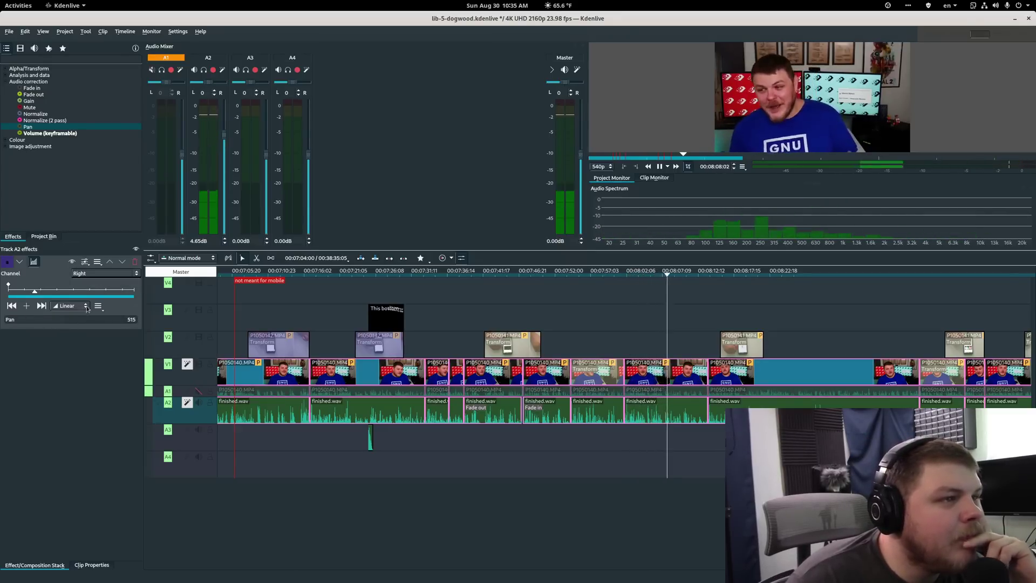
{"action": "left_click", "coordinate": [99, 273]}
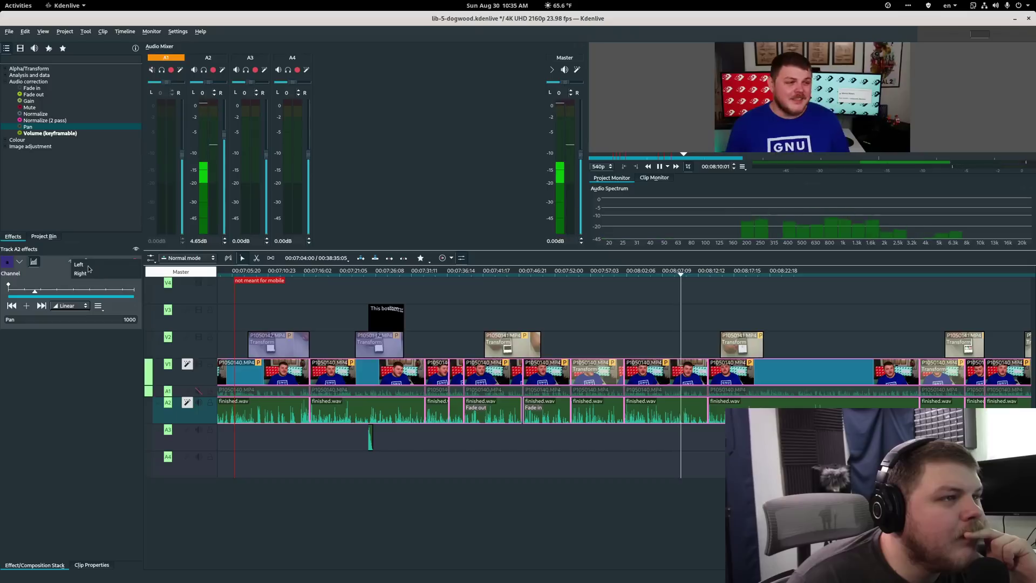
{"action": "left_click", "coordinate": [86, 265]}
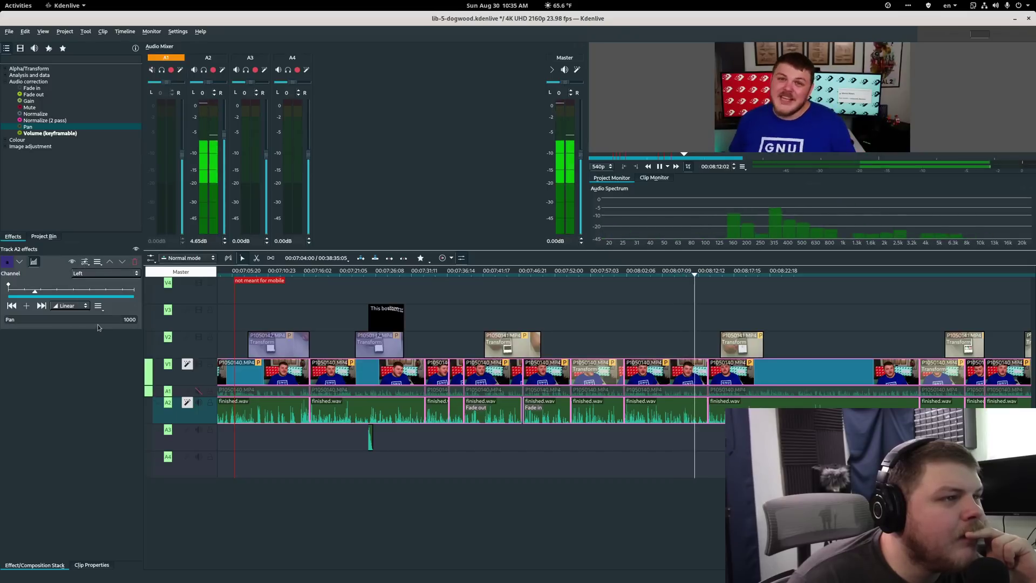
{"action": "left_click_drag", "start_coordinate": [98, 325], "coordinate": [31, 351]}
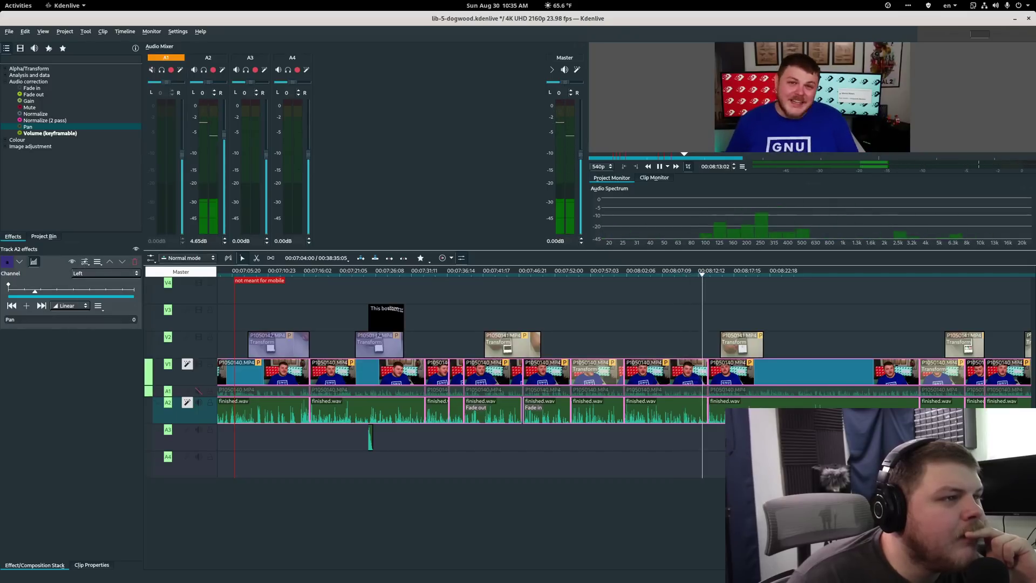
{"action": "left_click", "coordinate": [89, 274]}
{"action": "left_click", "coordinate": [86, 282]}
{"action": "left_click_drag", "start_coordinate": [65, 320], "coordinate": [24, 327]}
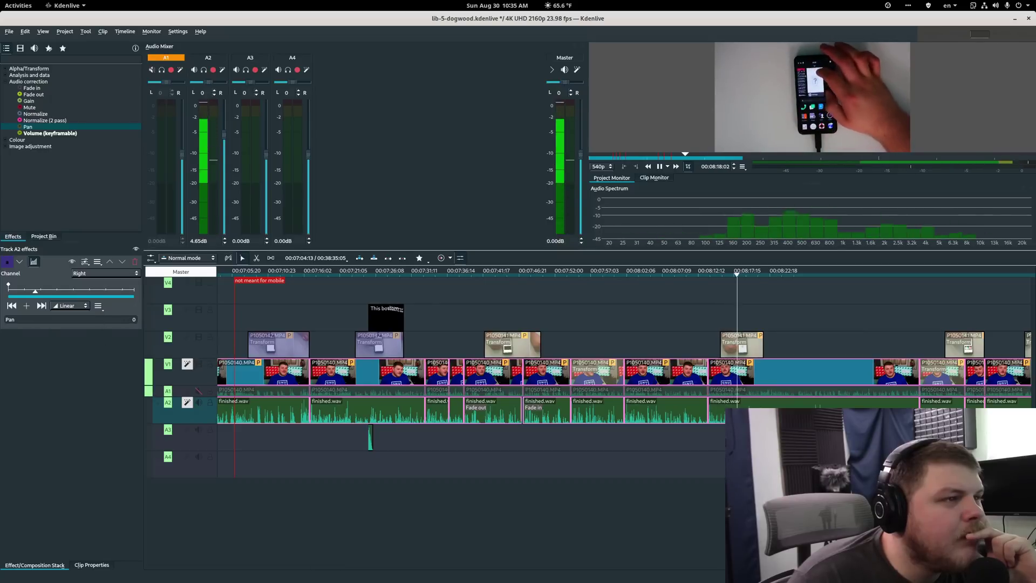
{"action": "left_click", "coordinate": [84, 261]}
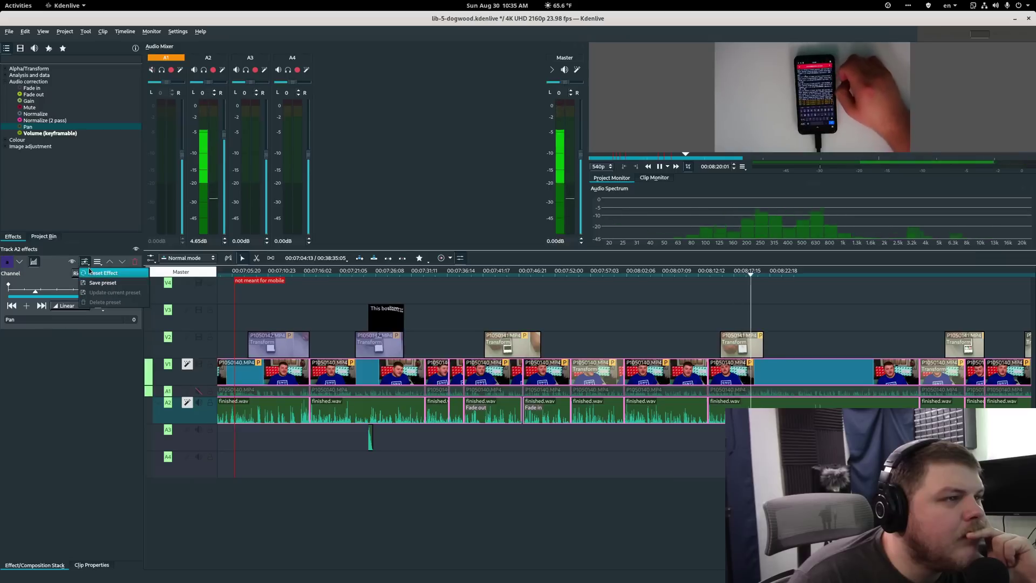
{"action": "left_click", "coordinate": [102, 273]}
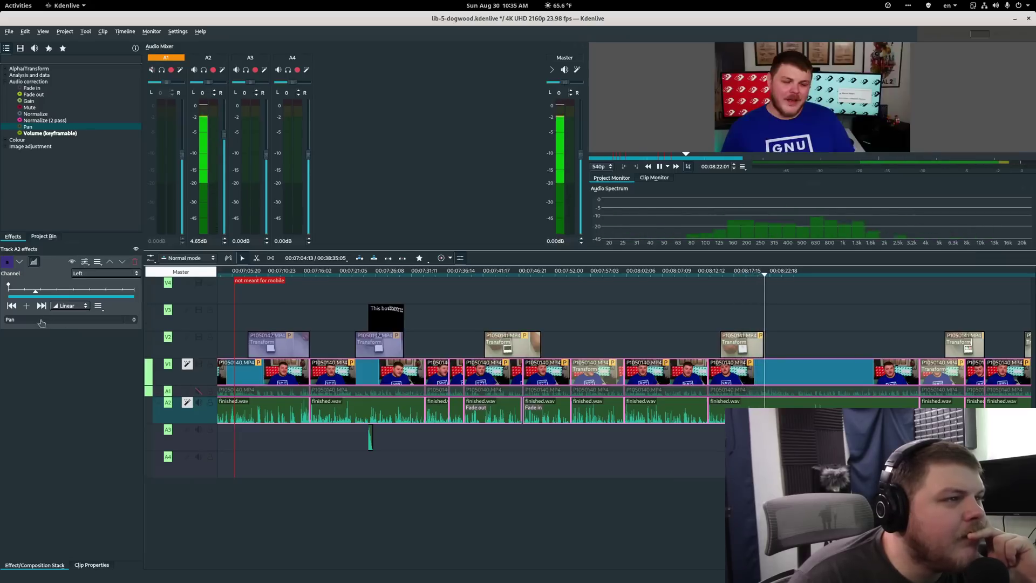
{"action": "left_click_drag", "start_coordinate": [42, 323], "coordinate": [183, 326]}
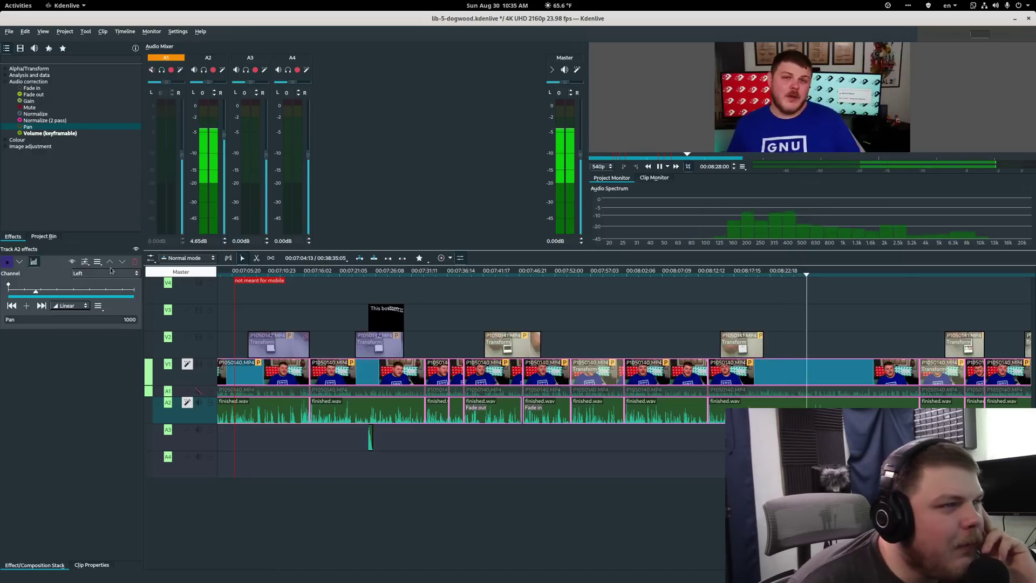
Remove Pan and a trial Normalize from track A2, stop playback, and switch to the Effects layout (Alt+2).
{"action": "left_click", "coordinate": [134, 264]}
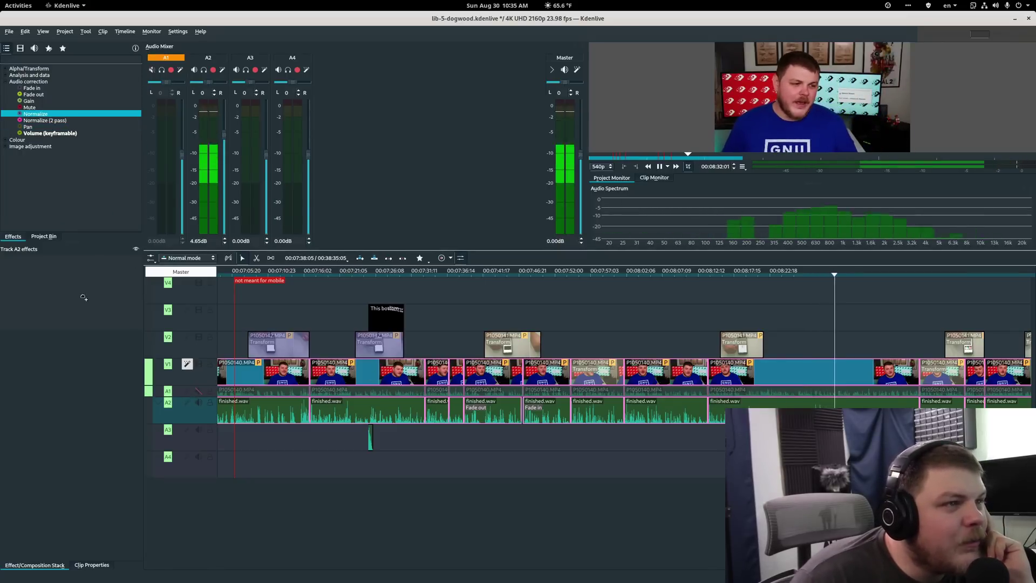
{"action": "left_click_drag", "start_coordinate": [83, 298], "coordinate": [85, 298]}
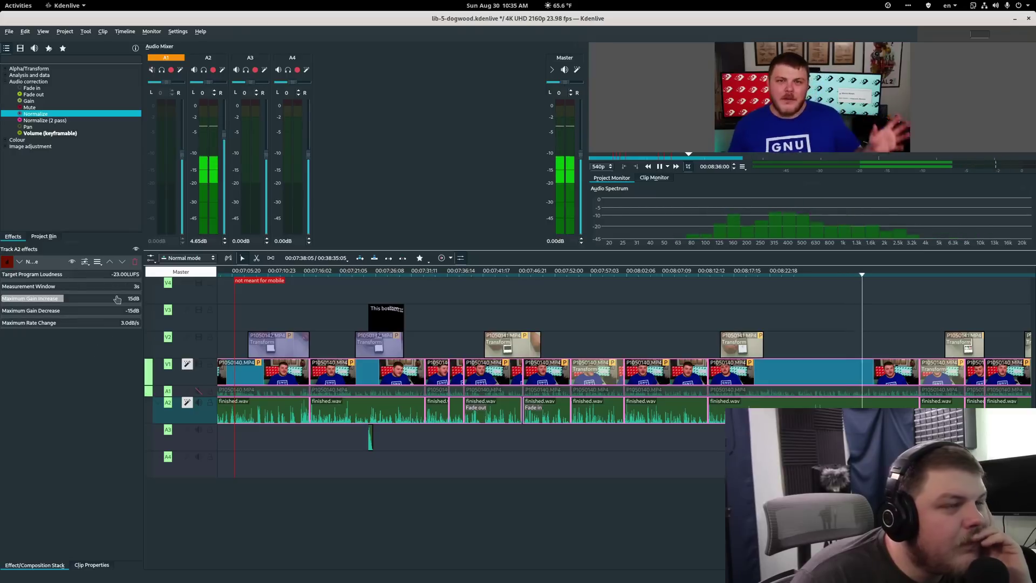
{"action": "left_click", "coordinate": [135, 261]}
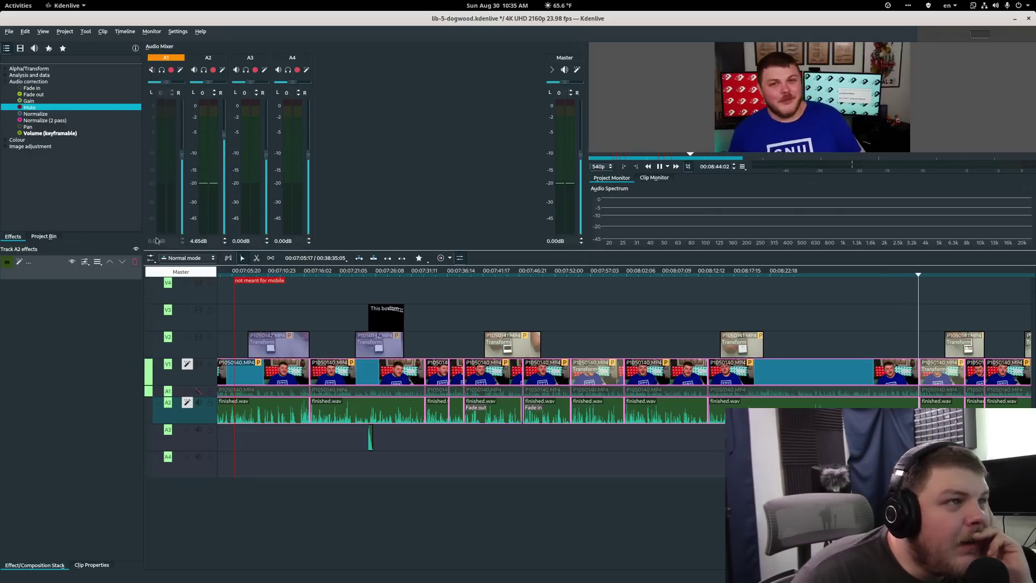
{"action": "left_click", "coordinate": [136, 262]}
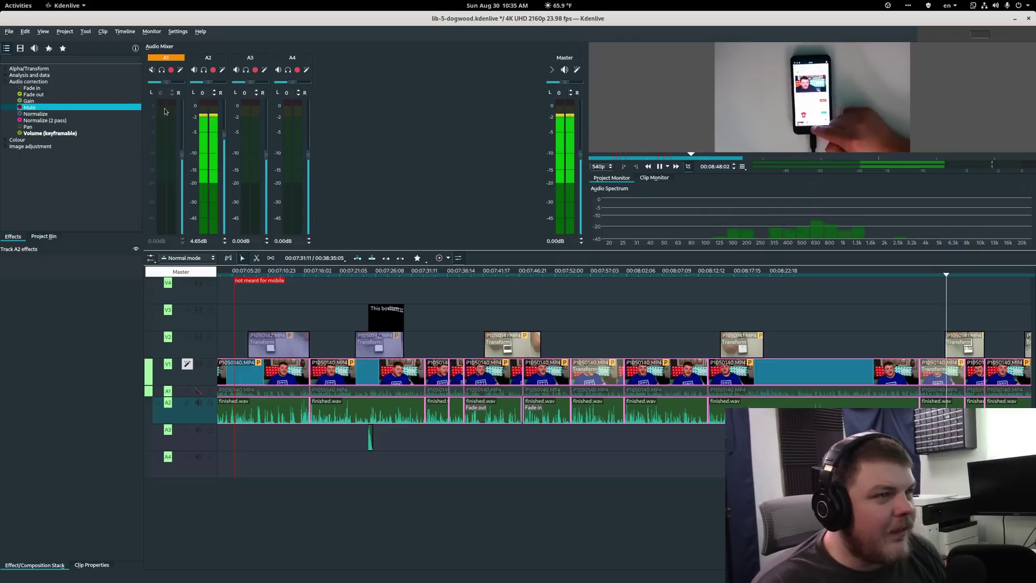
{"action": "left_click", "coordinate": [799, 98]}
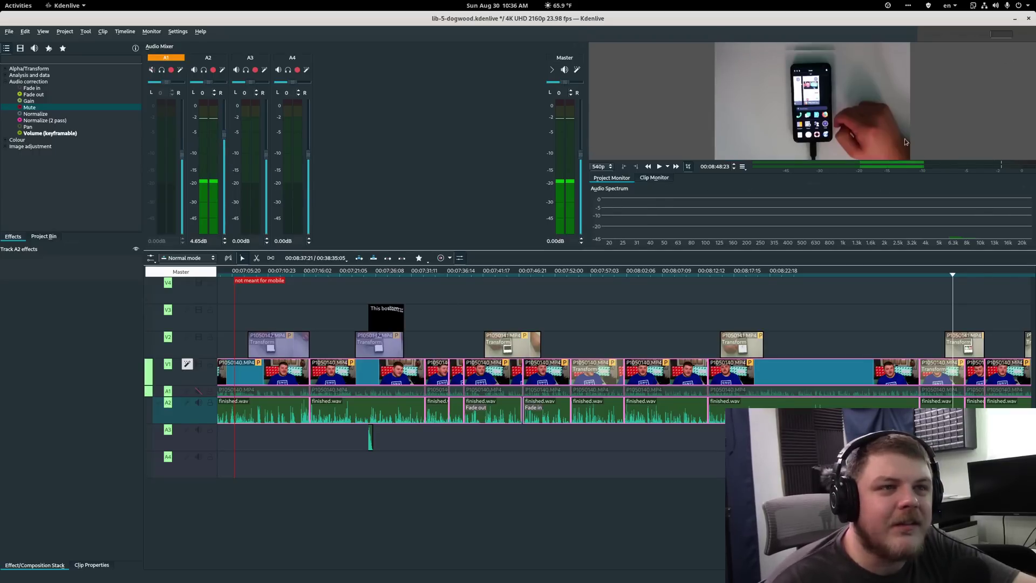
{"action": "key", "text": "alt+2"}
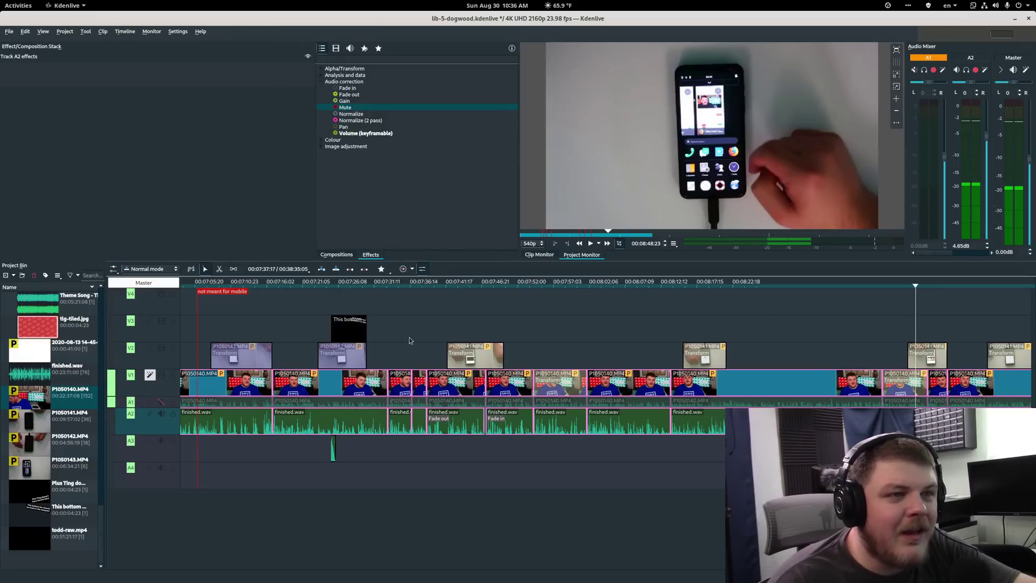
In the colour layout, show track V1's Saturation effect and collapse the Audio correction category.
{"action": "scroll", "coordinate": [306, 352], "scroll_direction": "left", "scroll_amount": 3}
{"action": "scroll", "coordinate": [378, 321], "scroll_direction": "left", "scroll_amount": 3}
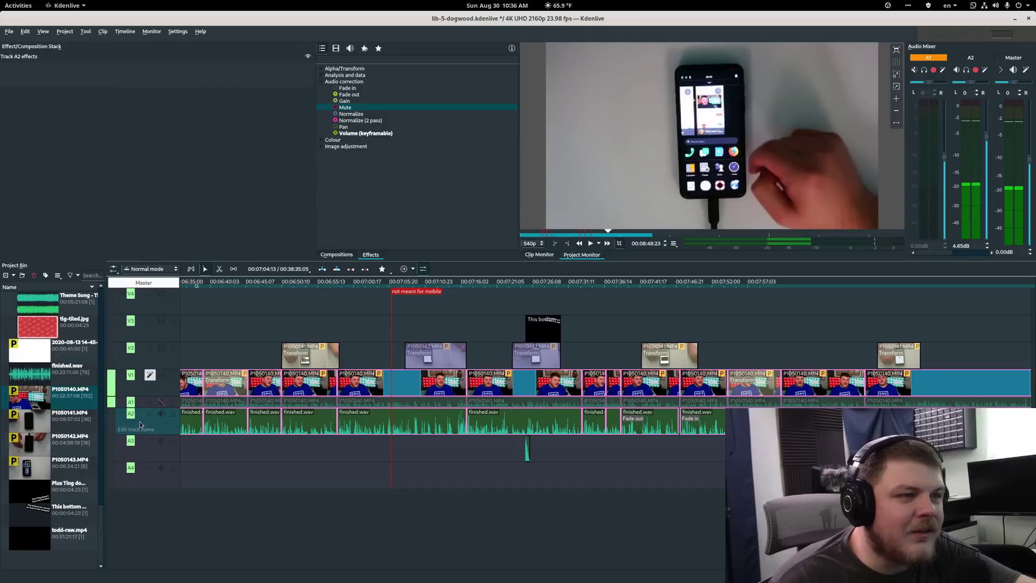
{"action": "left_click", "coordinate": [141, 383]}
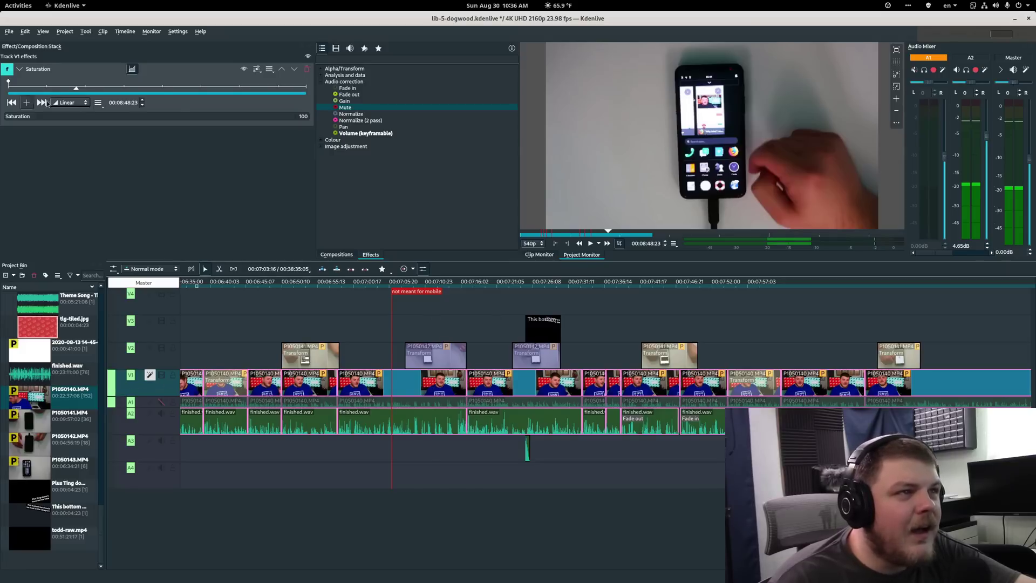
{"action": "left_click", "coordinate": [351, 114]}
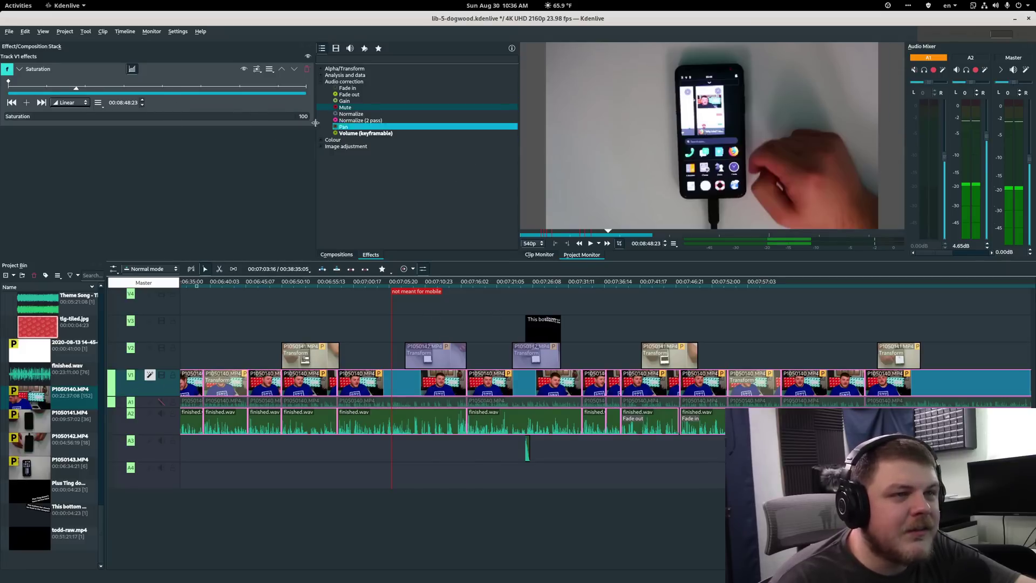
{"action": "scroll", "coordinate": [491, 345], "scroll_direction": "left", "scroll_amount": 5}
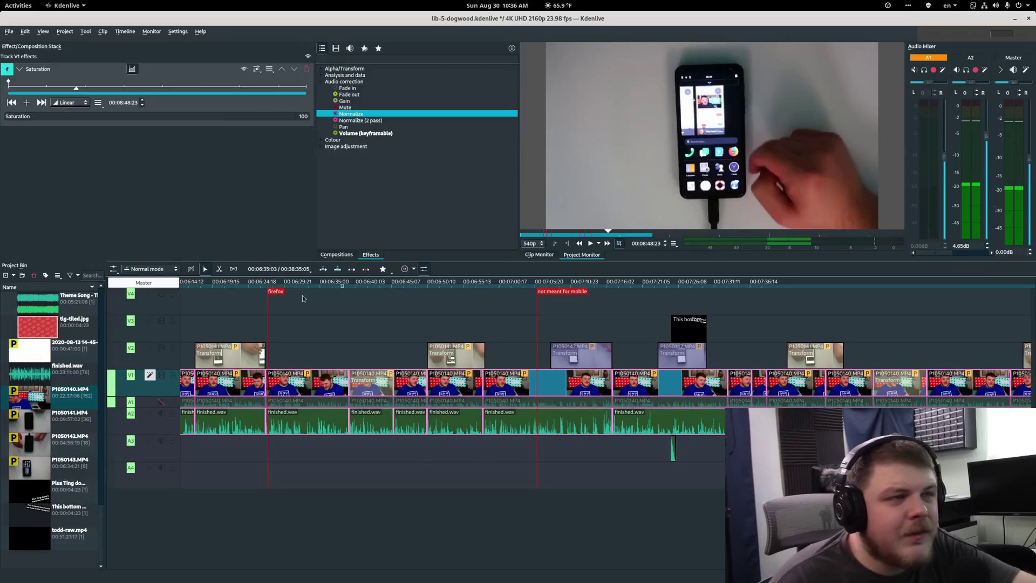
{"action": "left_click", "coordinate": [321, 82]}
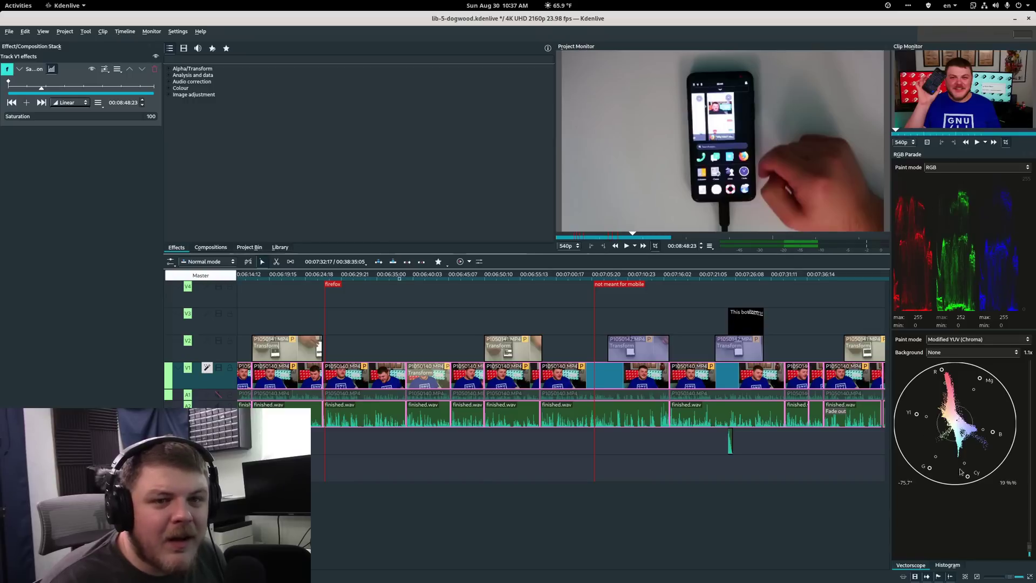
Replace the Vectorscope with the Histogram scope showing luma, red, green and blue graphs.
{"action": "left_click", "coordinate": [953, 566]}
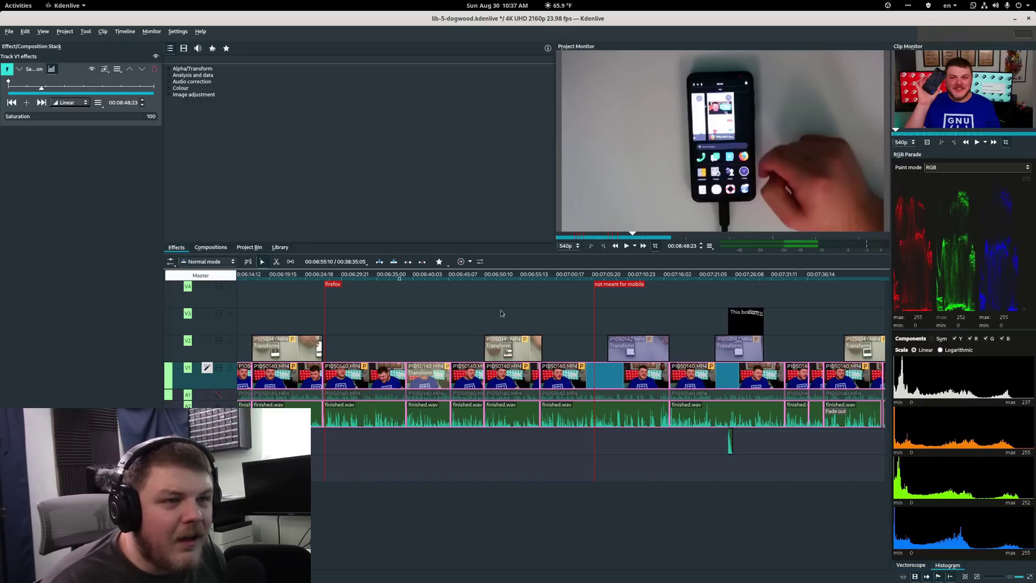
{"action": "scroll", "coordinate": [512, 340], "scroll_direction": "down", "scroll_amount": 3}
{"action": "scroll", "coordinate": [526, 358], "scroll_direction": "down", "scroll_amount": 1}
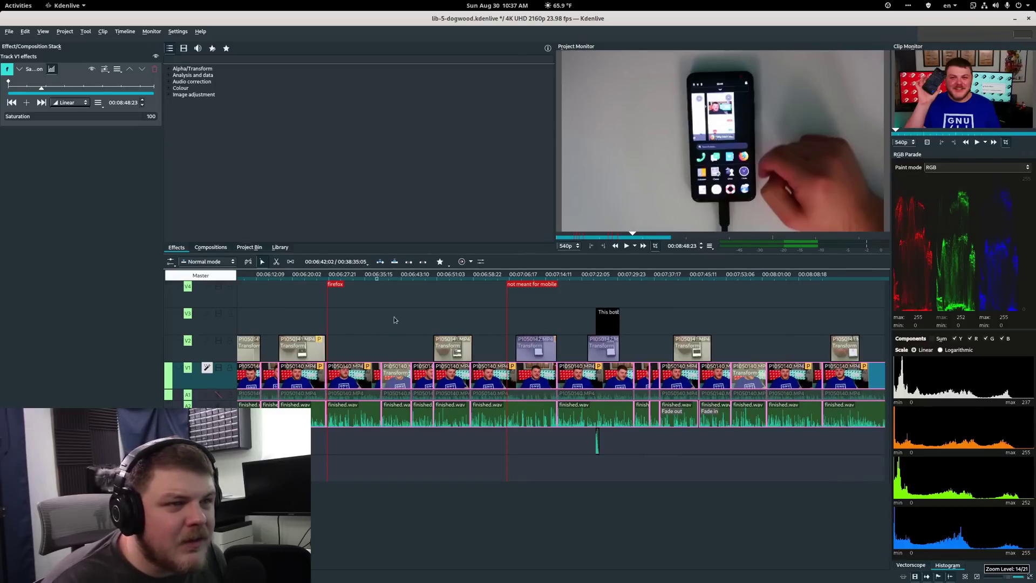
{"action": "scroll", "coordinate": [405, 323], "scroll_direction": "up", "scroll_amount": 4}
Play the edit to 06:38:18 and toggle Track V1's effects off and back on to compare.
{"action": "left_click", "coordinate": [477, 319]}
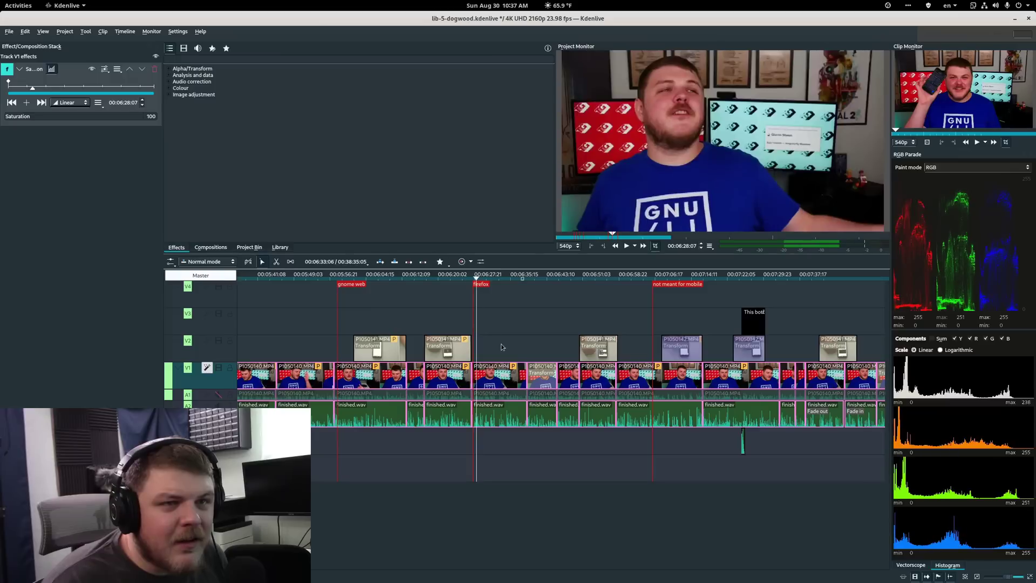
{"action": "key", "text": "space"}
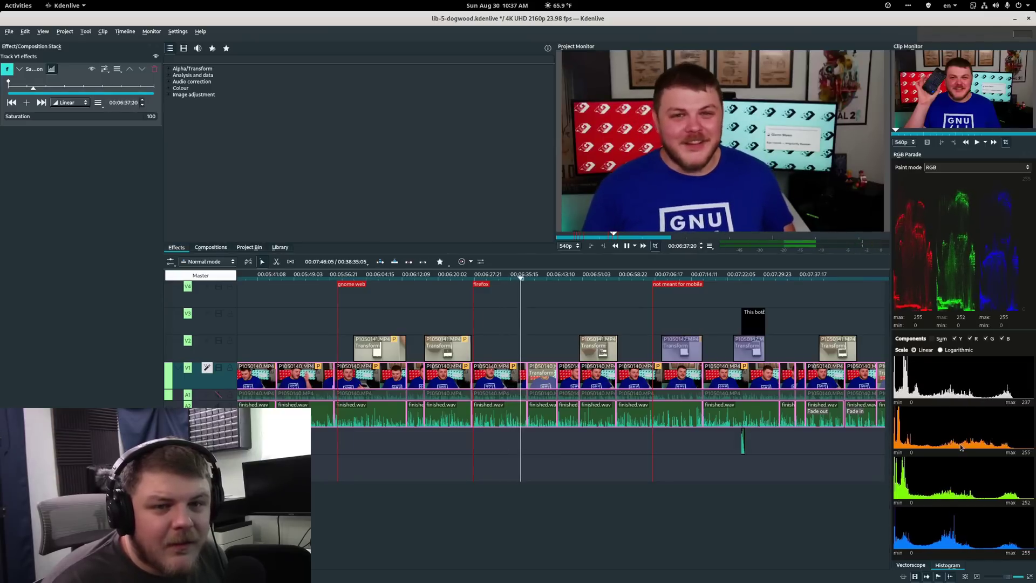
{"action": "key", "text": "space"}
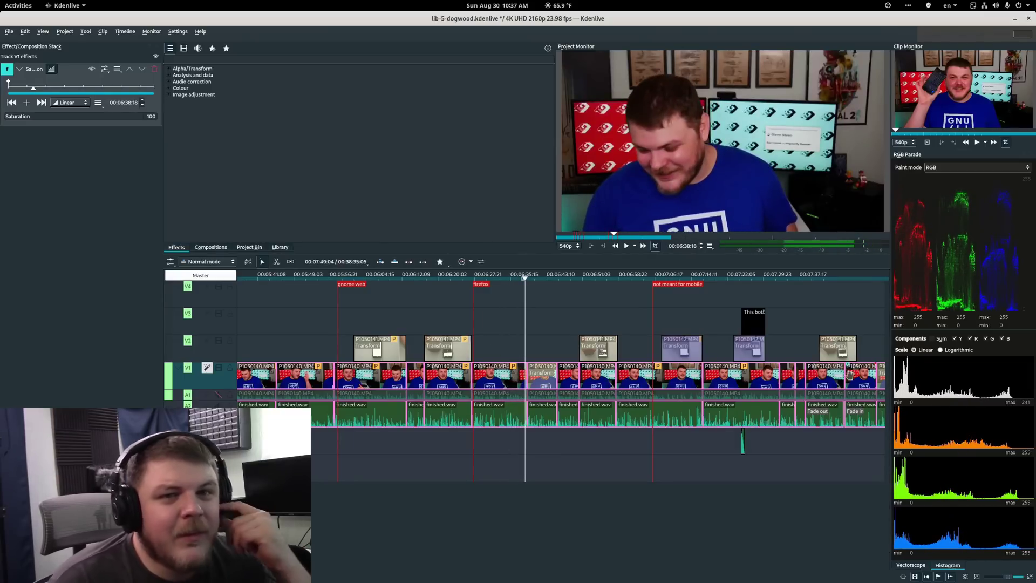
{"action": "left_click", "coordinate": [207, 368]}
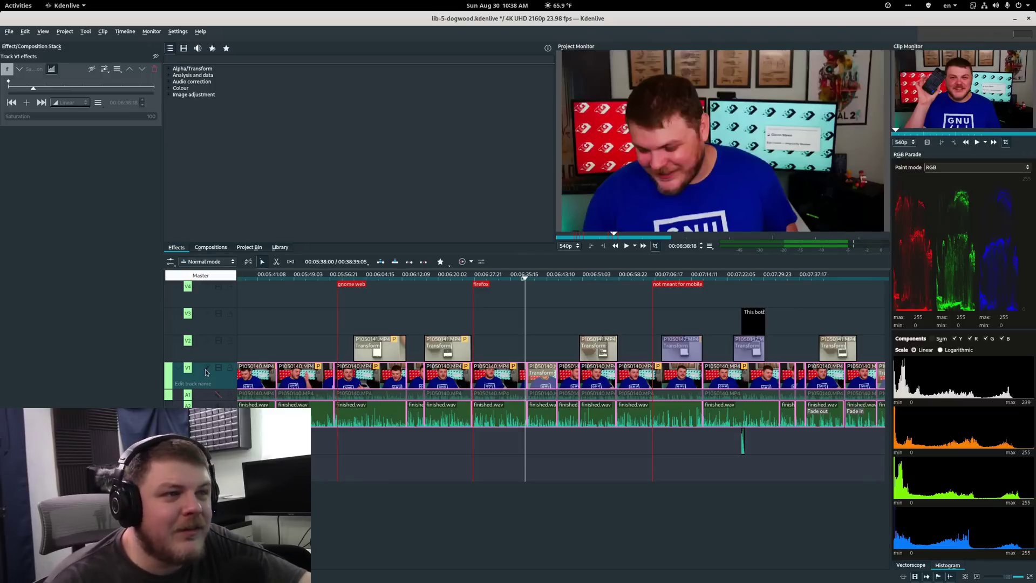
{"action": "left_click", "coordinate": [206, 369]}
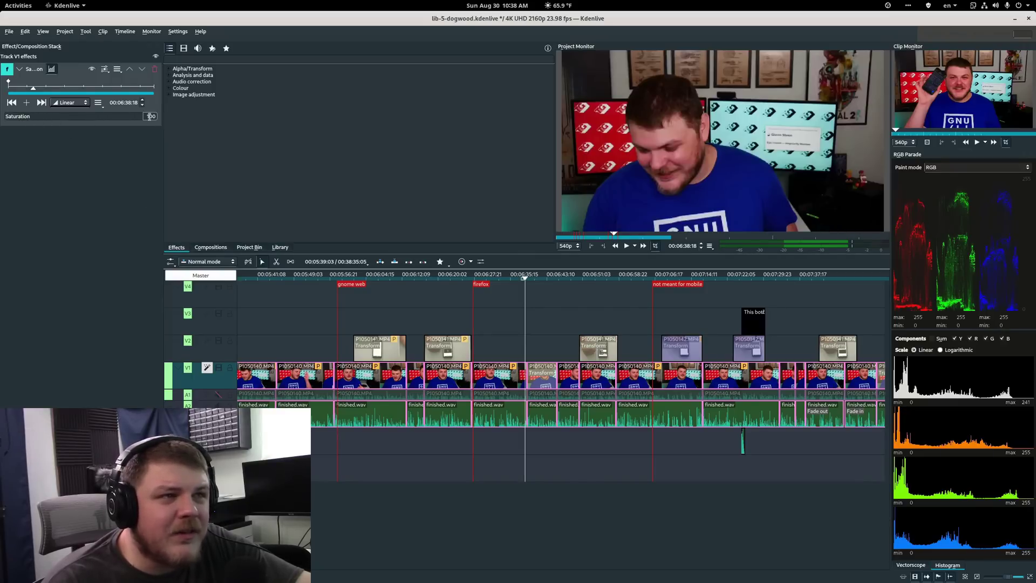
Re-add Saturation to Track V1 from Colour, try 115, then reset it to 100.
{"action": "left_click", "coordinate": [155, 70]}
{"action": "left_click", "coordinate": [171, 89]}
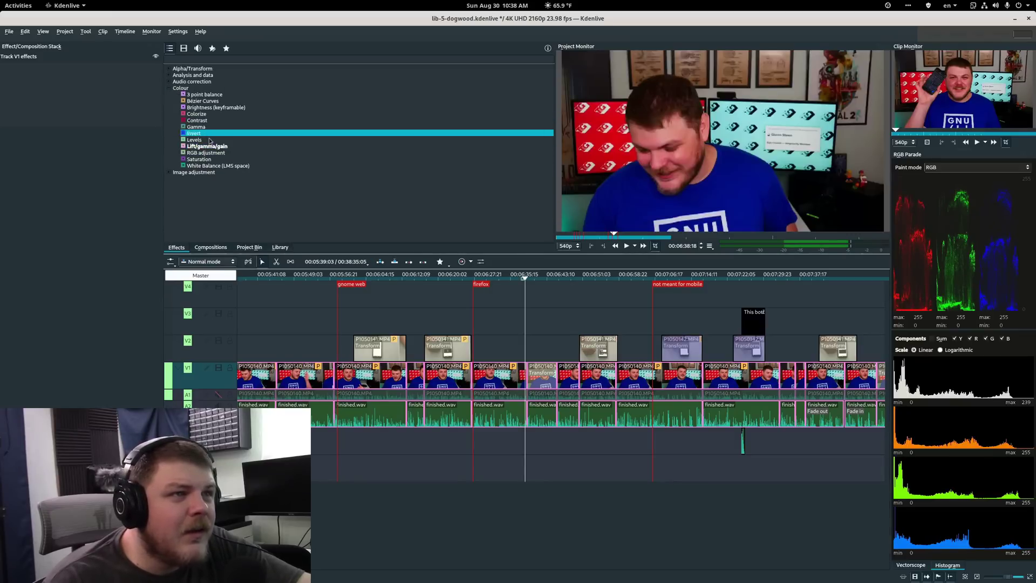
{"action": "left_click_drag", "start_coordinate": [188, 346], "coordinate": [189, 368]}
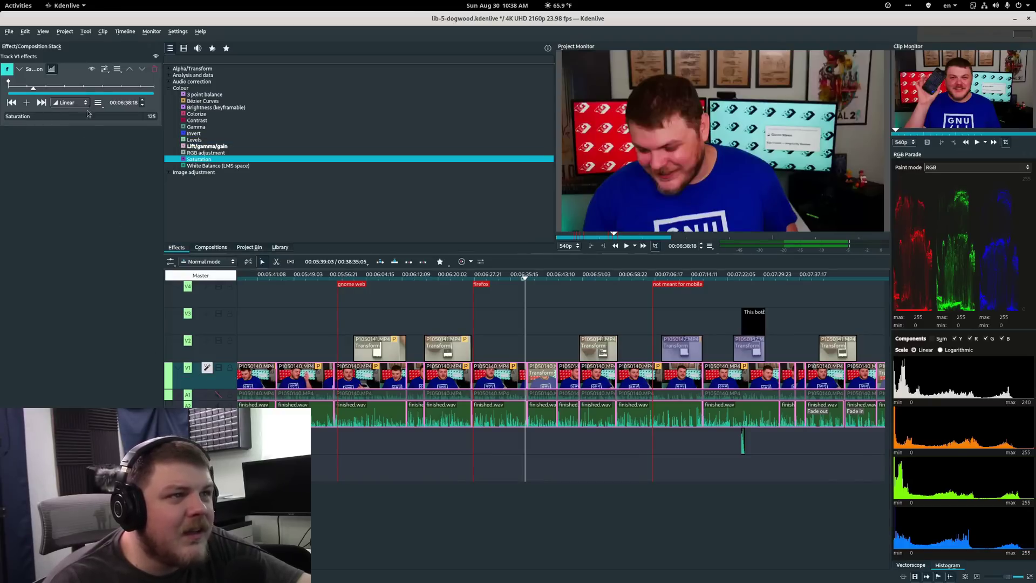
{"action": "left_click", "coordinate": [152, 116]}
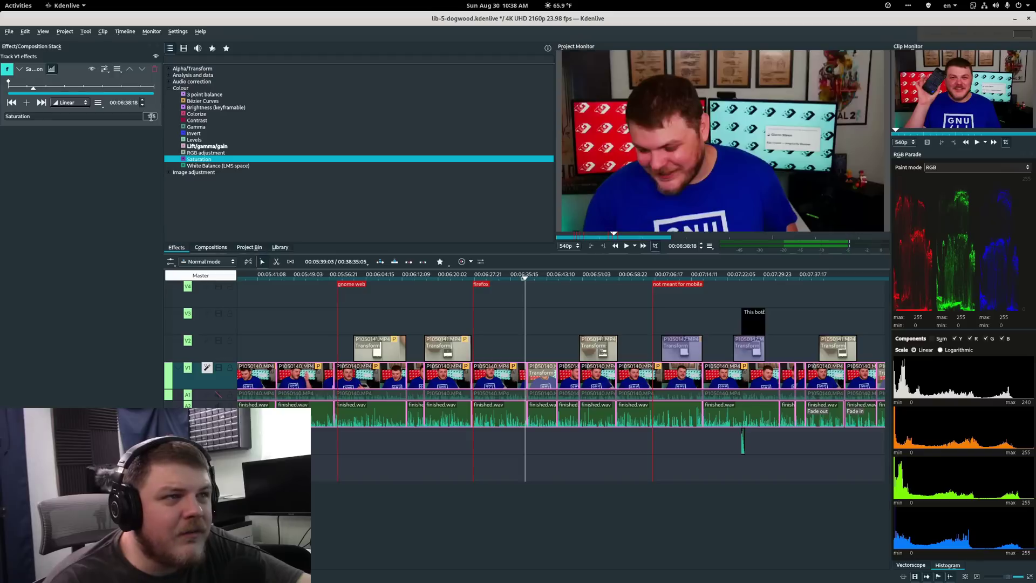
{"action": "type", "text": "115"}
{"action": "key", "text": "Return"}
{"action": "double_click", "coordinate": [120, 118]}
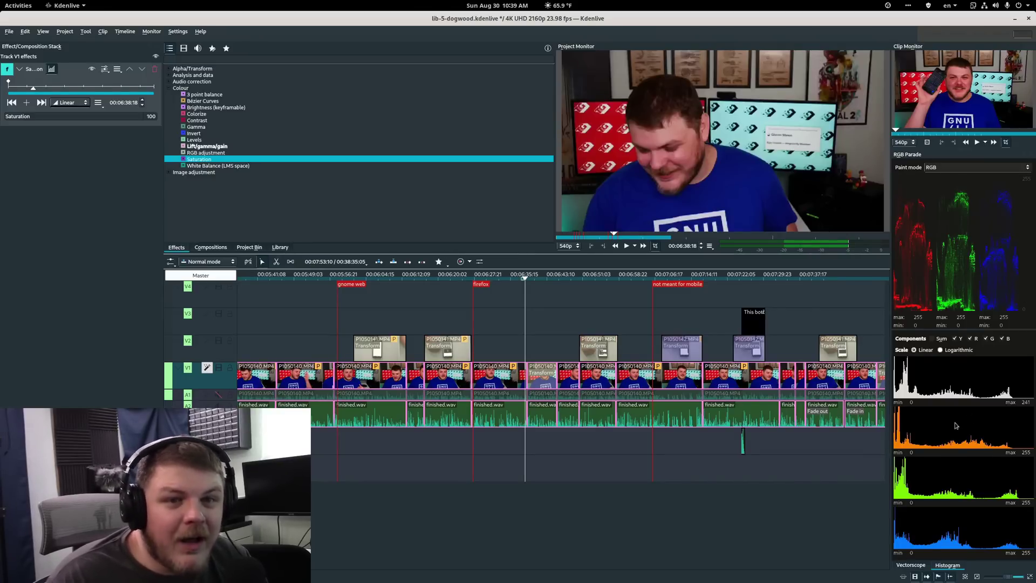
Add a Levels effect to Track V1 on the Luma channel with input black level 0.
{"action": "left_click", "coordinate": [219, 140]}
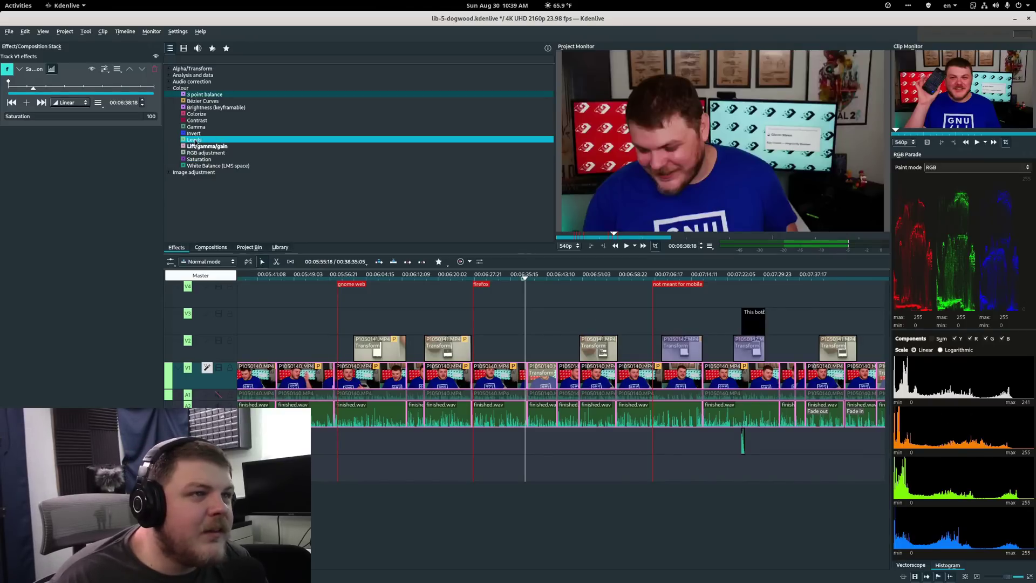
{"action": "left_click_drag", "start_coordinate": [78, 157], "coordinate": [81, 154]}
{"action": "left_click", "coordinate": [109, 144]}
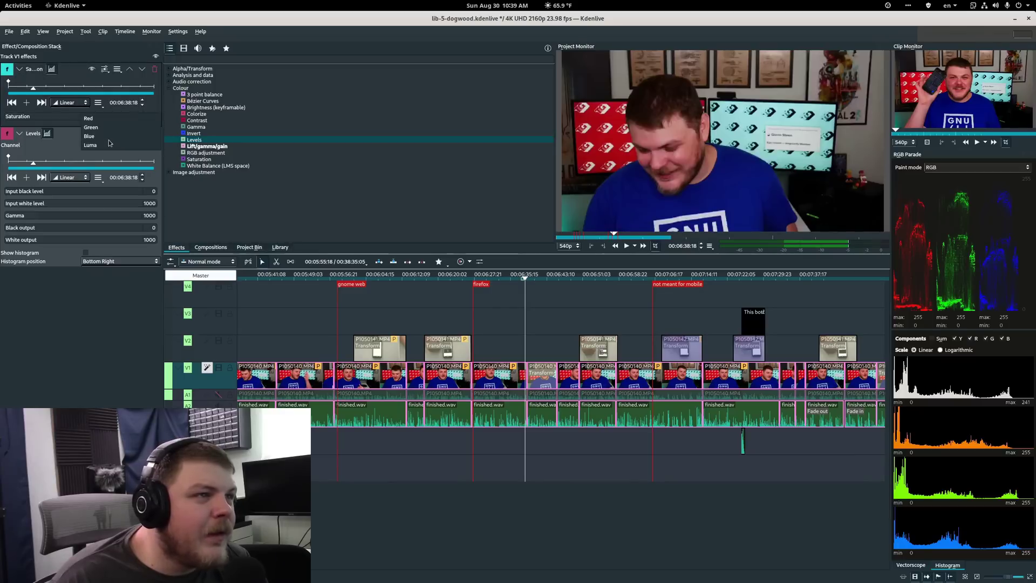
{"action": "left_click", "coordinate": [55, 146]}
{"action": "mouse_move", "coordinate": [43, 192]}
{"action": "left_mouse_down"}
{"action": "mouse_move", "coordinate": [58, 193]}
{"action": "mouse_move", "coordinate": [46, 196]}
{"action": "left_mouse_up"}
{"action": "left_click", "coordinate": [148, 191]}
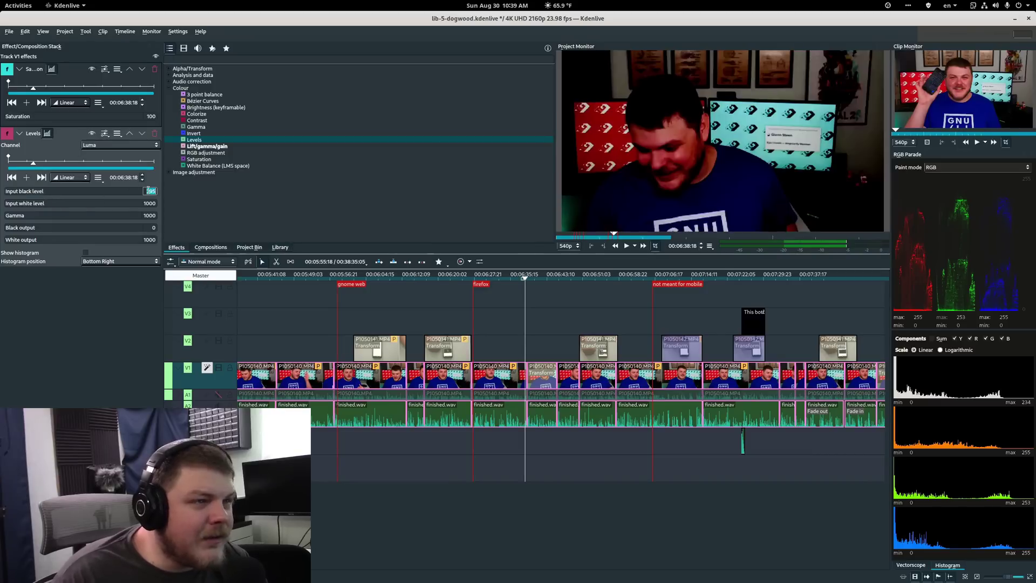
{"action": "type", "text": "10"}
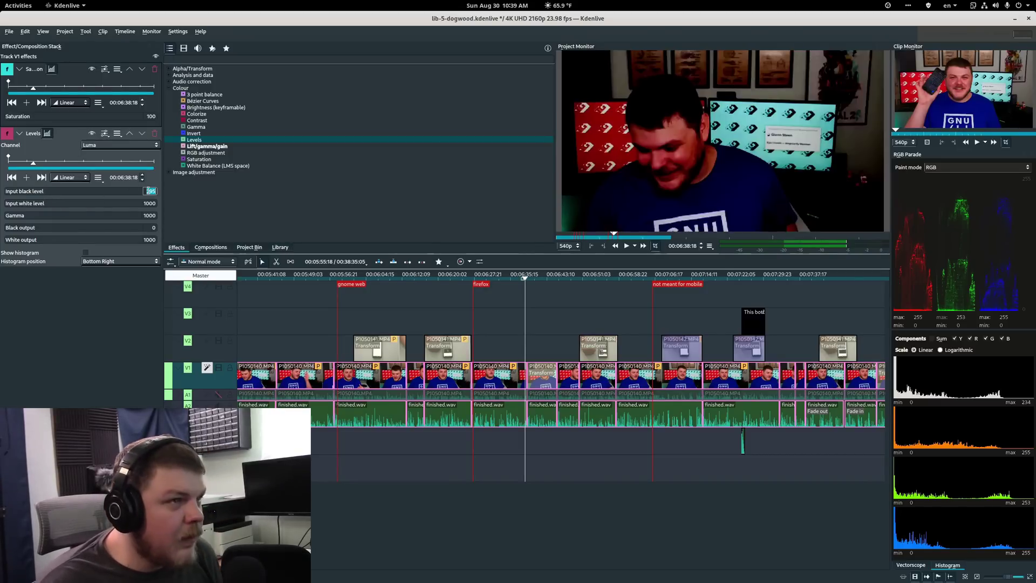
{"action": "key", "text": "BackSpace"}
{"action": "key", "text": "BackSpace"}
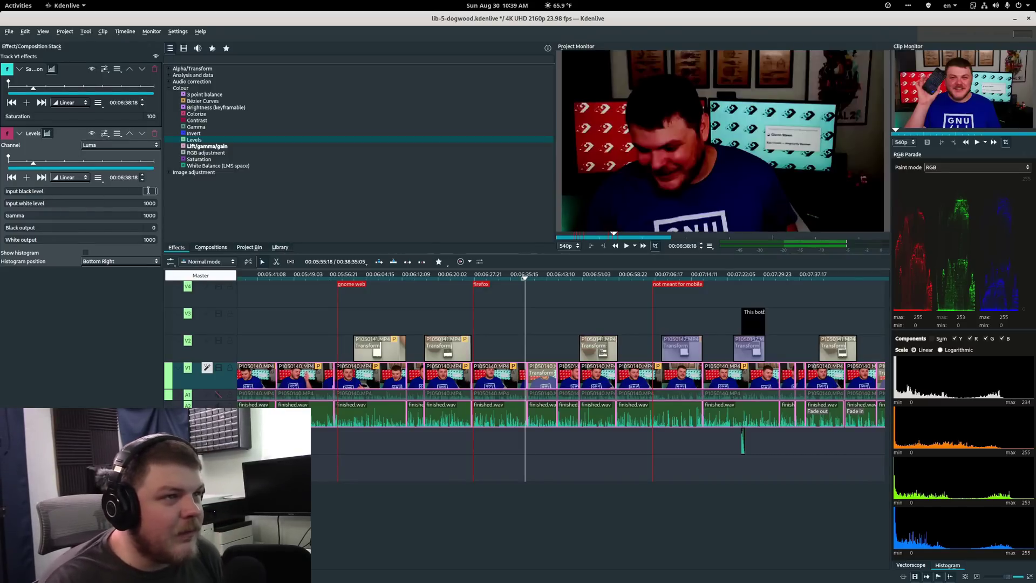
{"action": "type", "text": "0"}
{"action": "key", "text": "Return"}
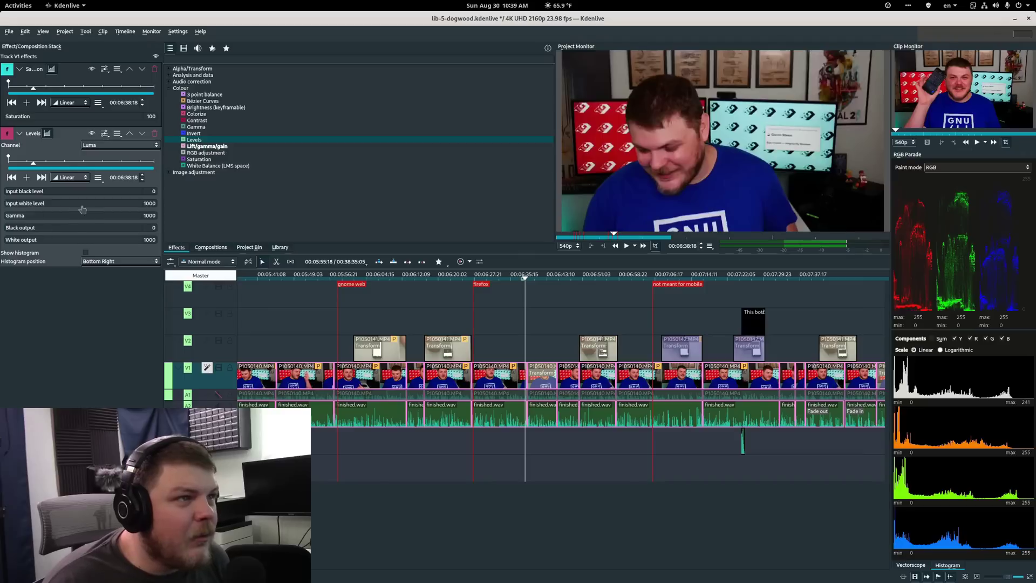
Set Levels input white level to 905 and gamma to 1340, and disable Saturation.
{"action": "left_click_drag", "start_coordinate": [139, 203], "coordinate": [136, 211]}
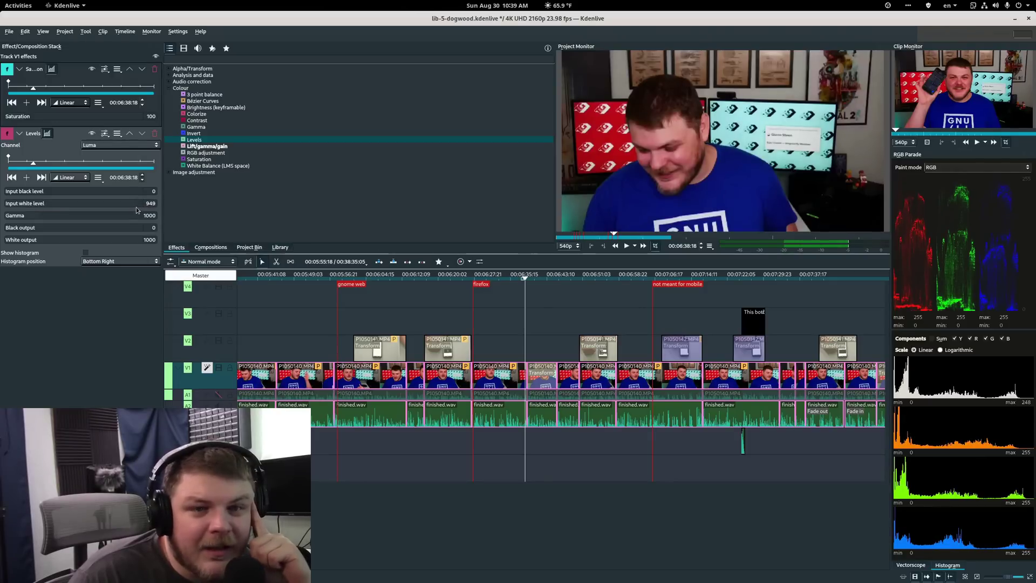
{"action": "left_click_drag", "start_coordinate": [136, 206], "coordinate": [139, 206]}
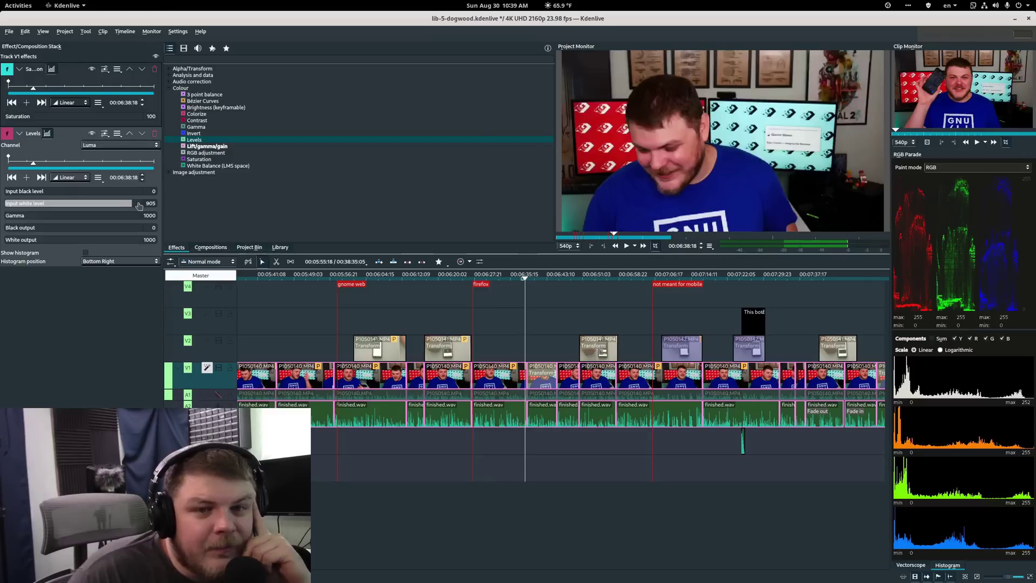
{"action": "left_click", "coordinate": [92, 69]}
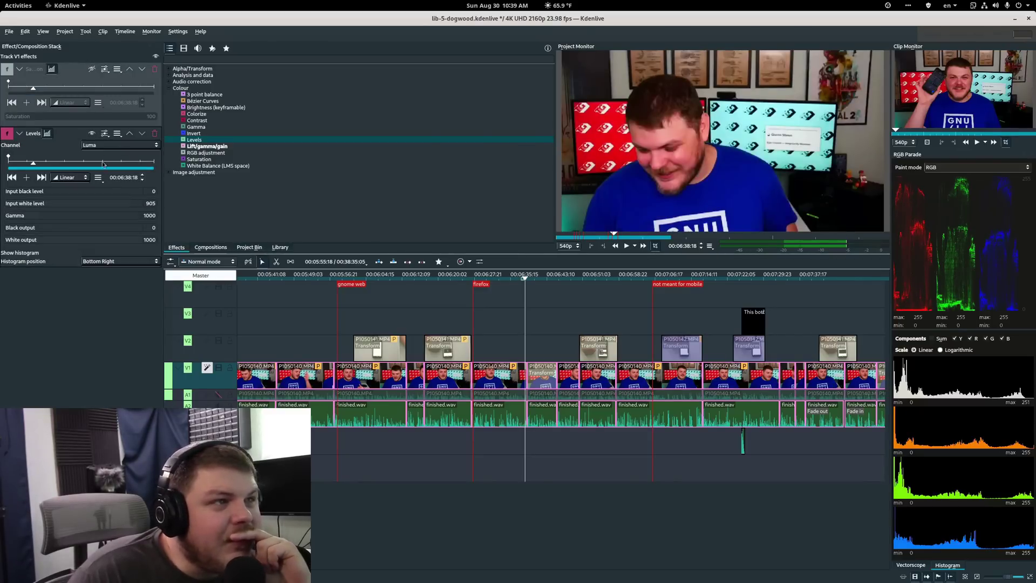
{"action": "left_click", "coordinate": [49, 217]}
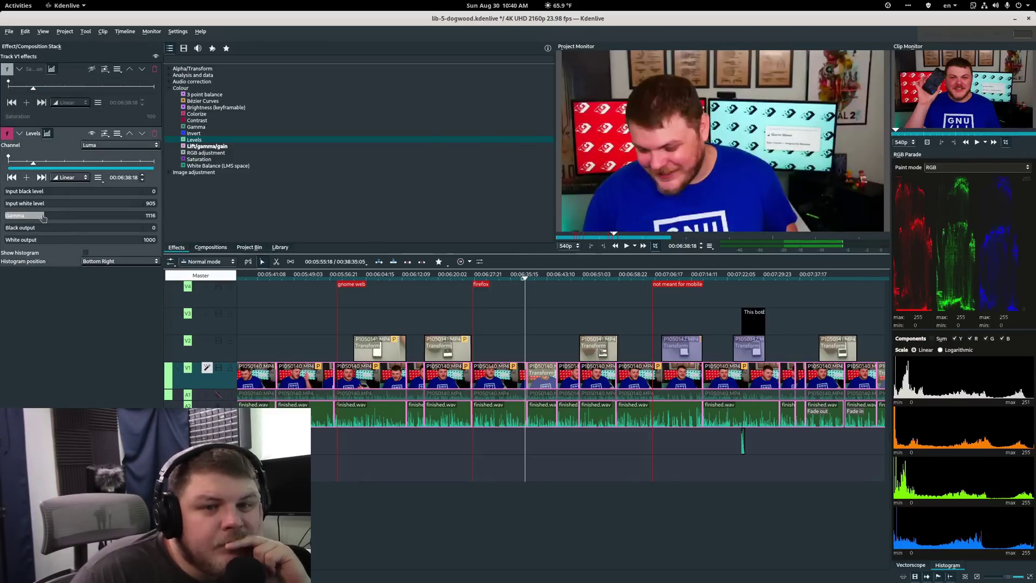
{"action": "left_click_drag", "start_coordinate": [49, 217], "coordinate": [47, 215]}
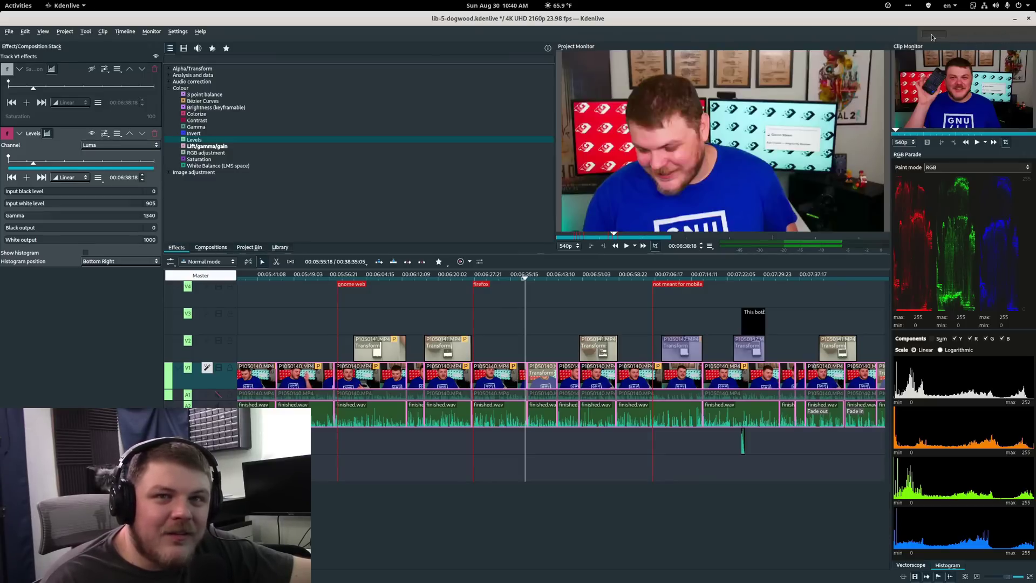
Cycle through the Audio and Editing layouts, then return to the Color layout.
{"action": "left_click", "coordinate": [960, 38]}
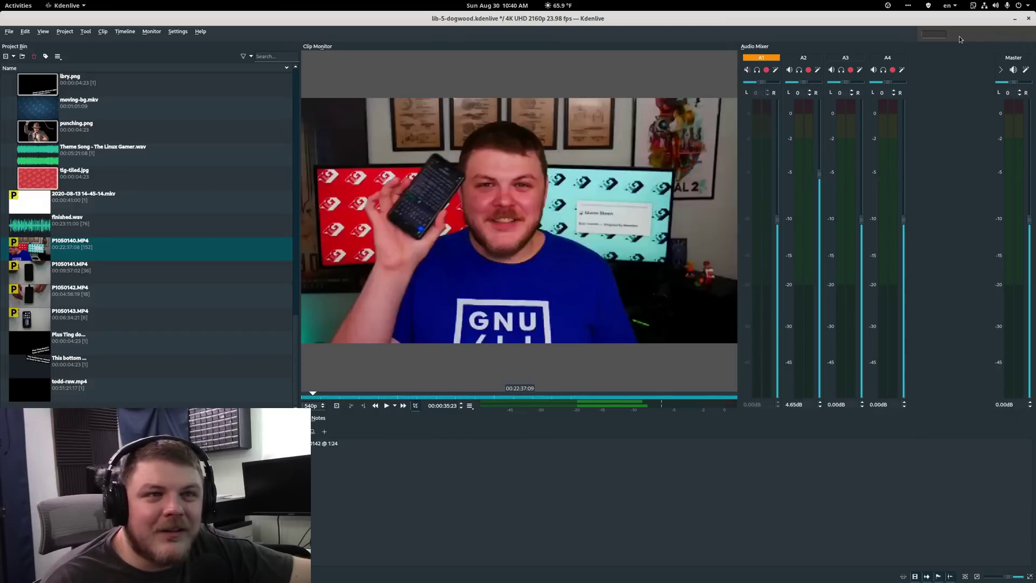
{"action": "left_click", "coordinate": [1016, 35]}
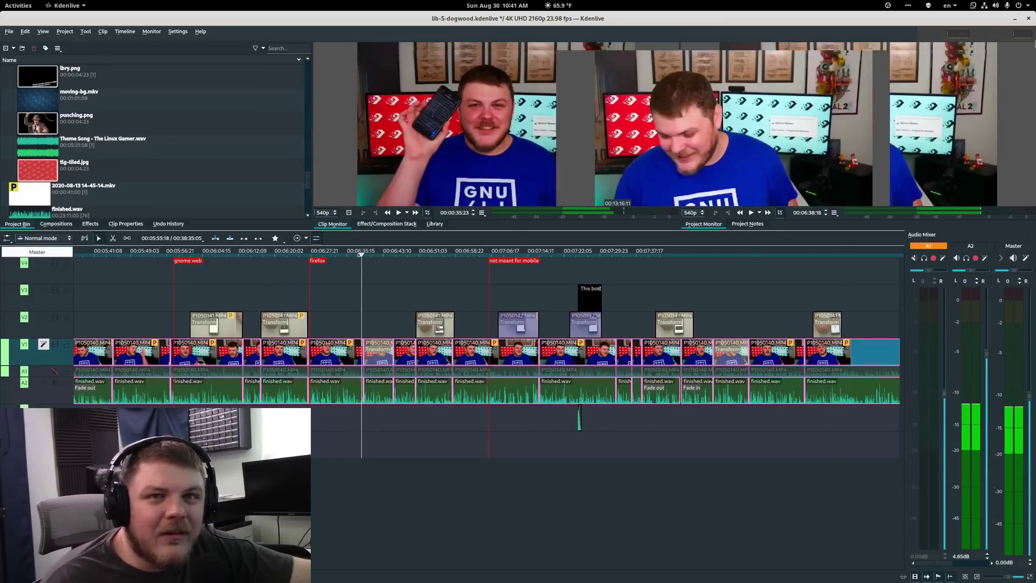
{"action": "left_click", "coordinate": [997, 37]}
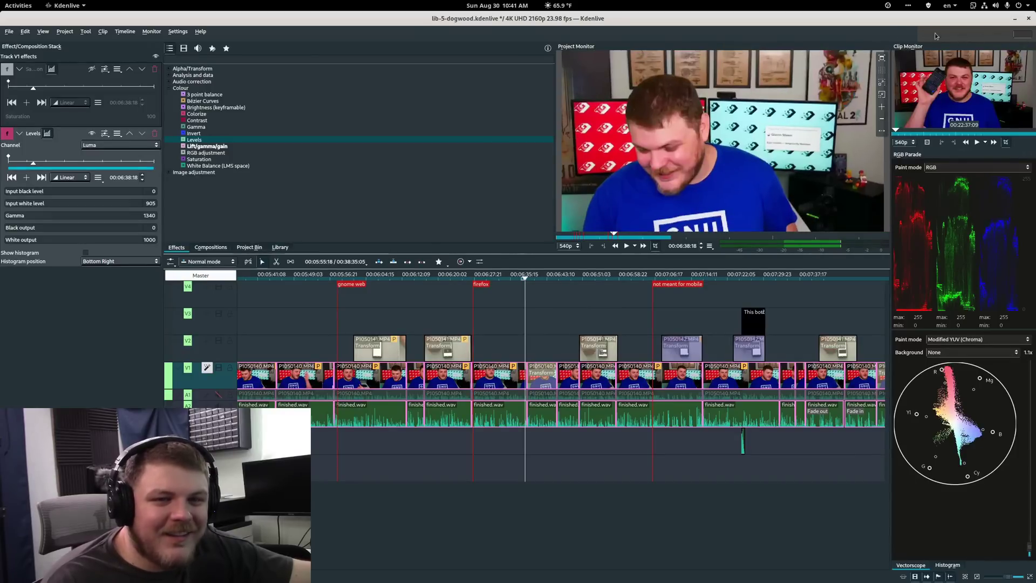